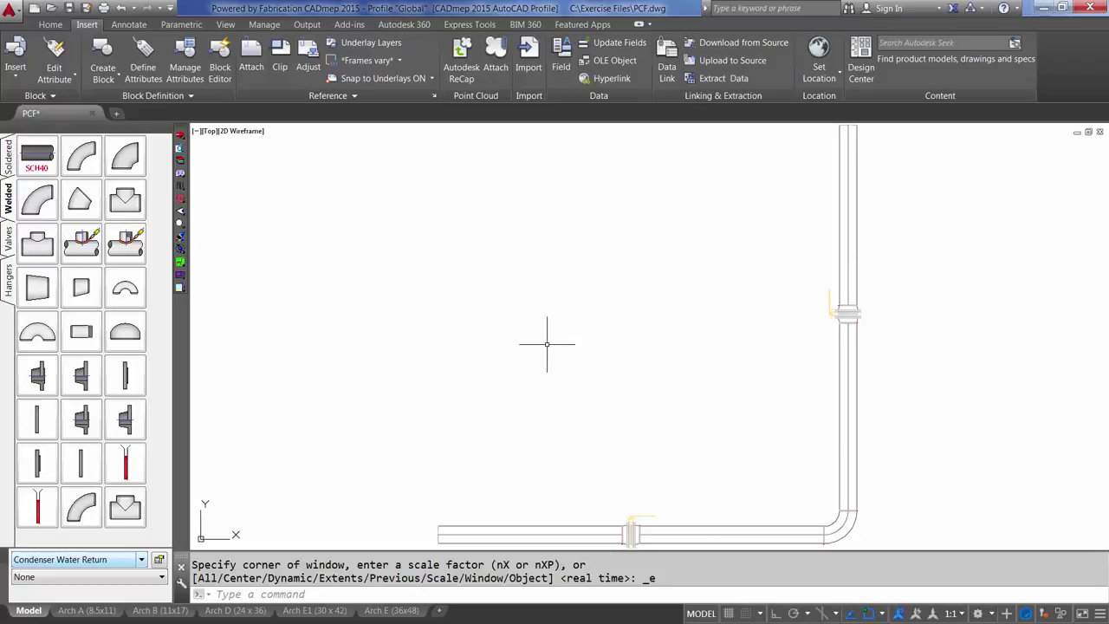
Bring up the CADmep commands menu, then dismiss it without exporting anything.
shift+right_click(547, 344)
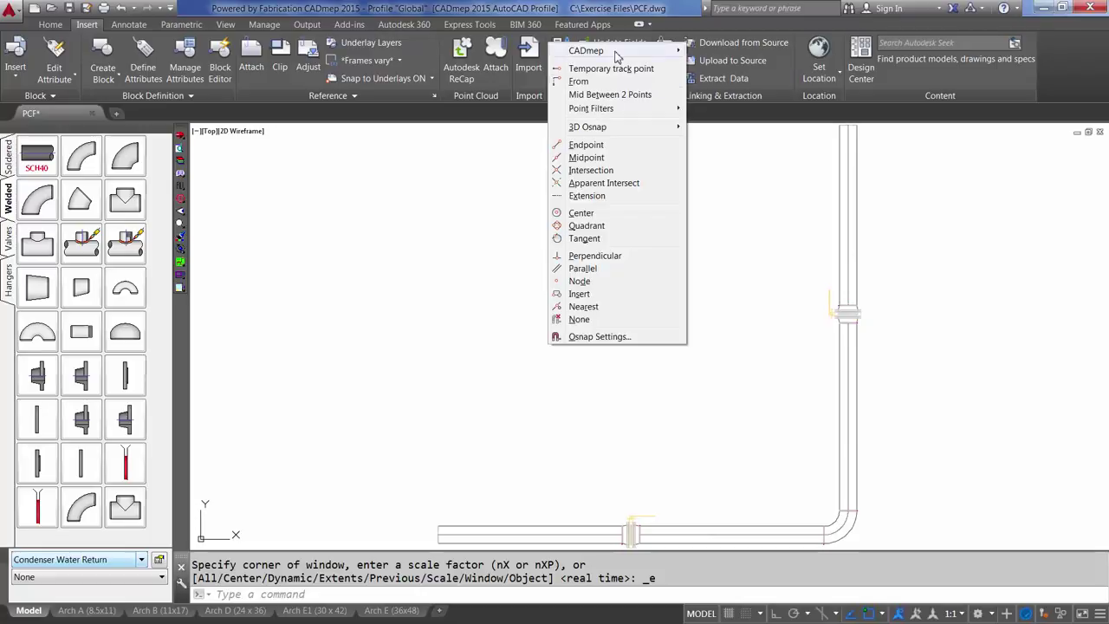
mouse_move(606, 52)
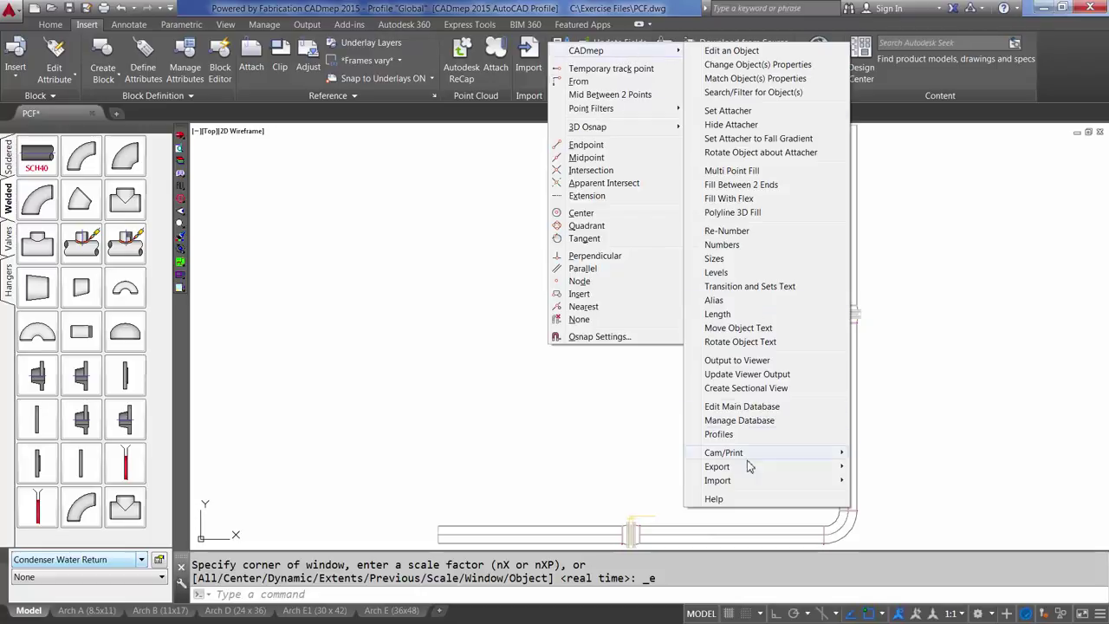
mouse_move(749, 468)
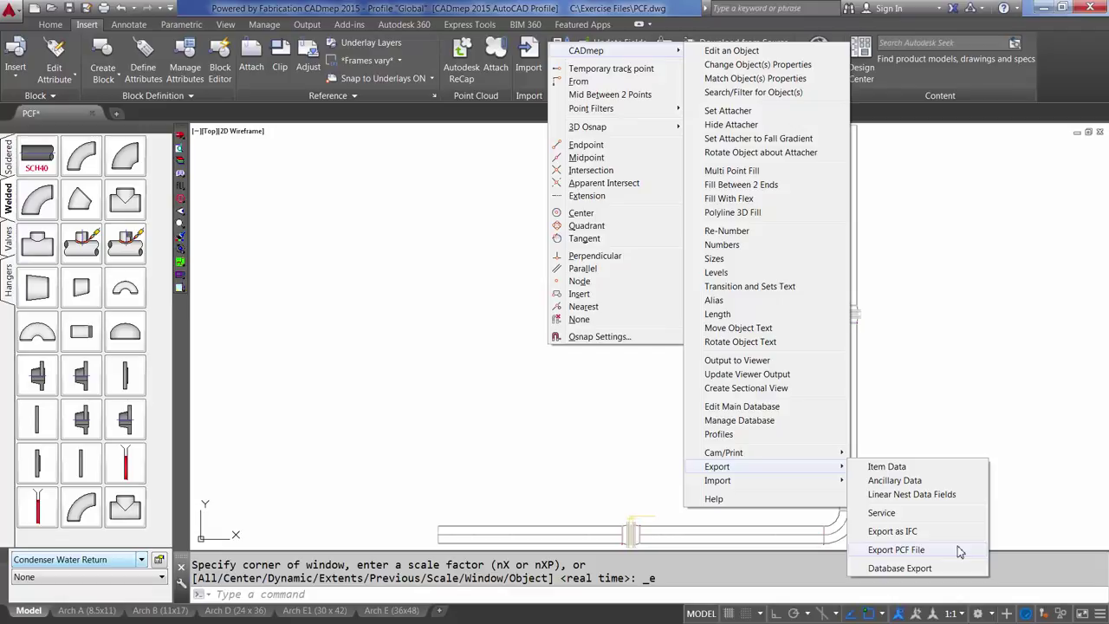
click(933, 416)
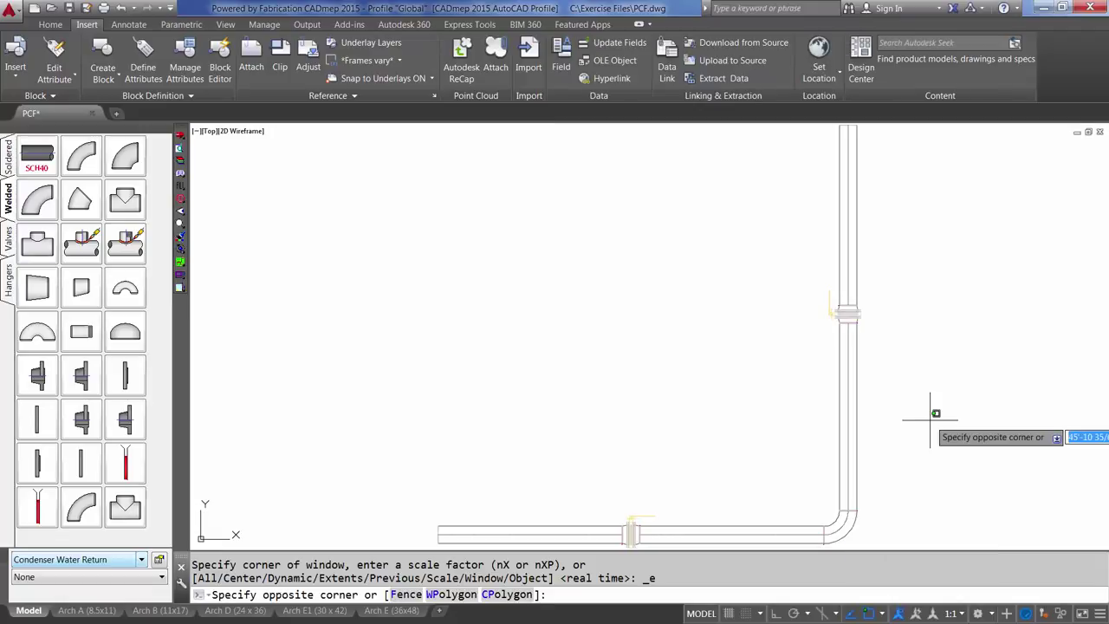
click(934, 414)
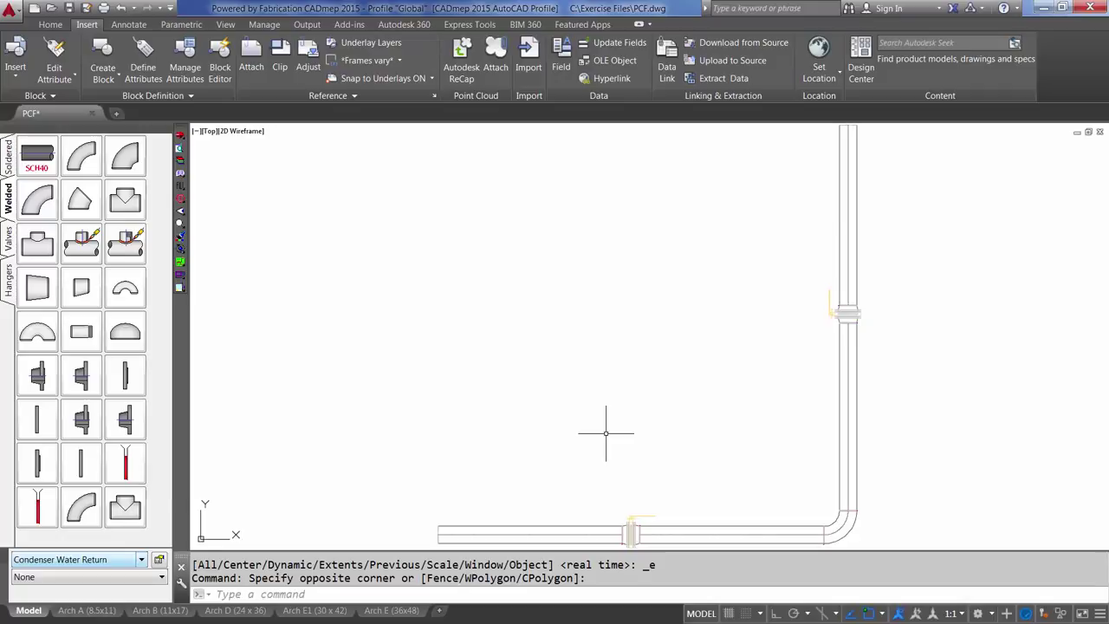
In the Main Database, list the Fittings connectors from the Round library.
click(181, 176)
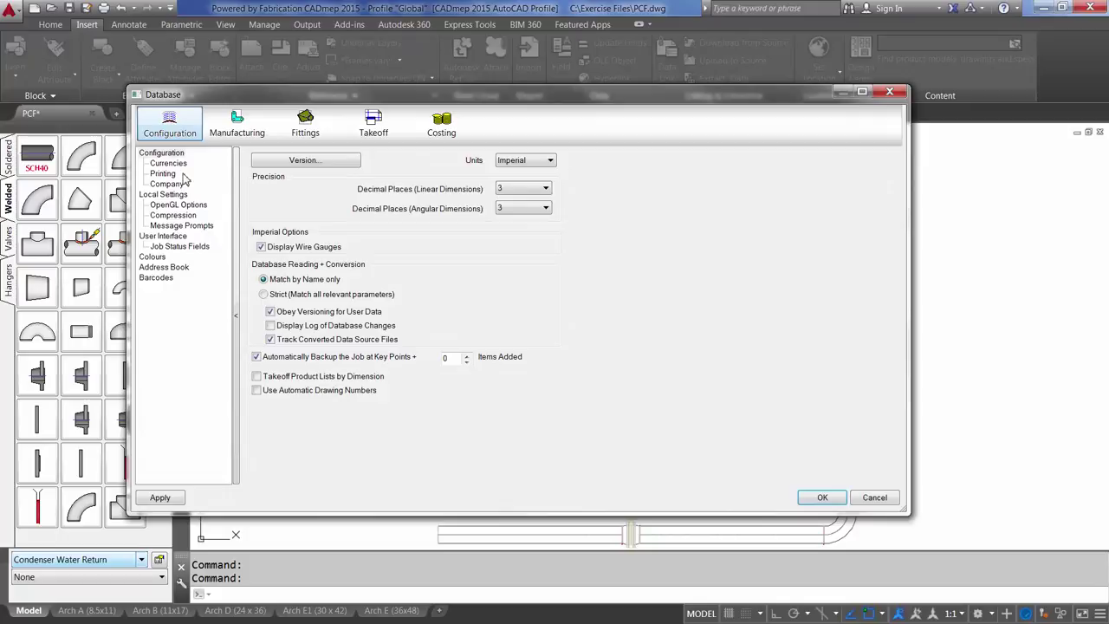
click(307, 132)
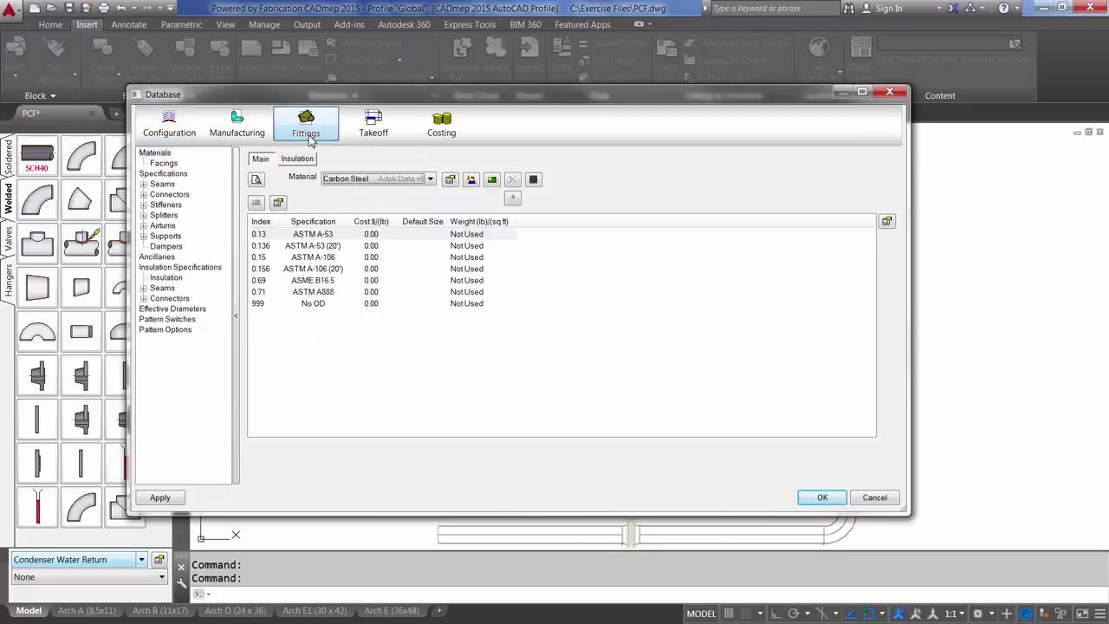
click(166, 195)
click(431, 160)
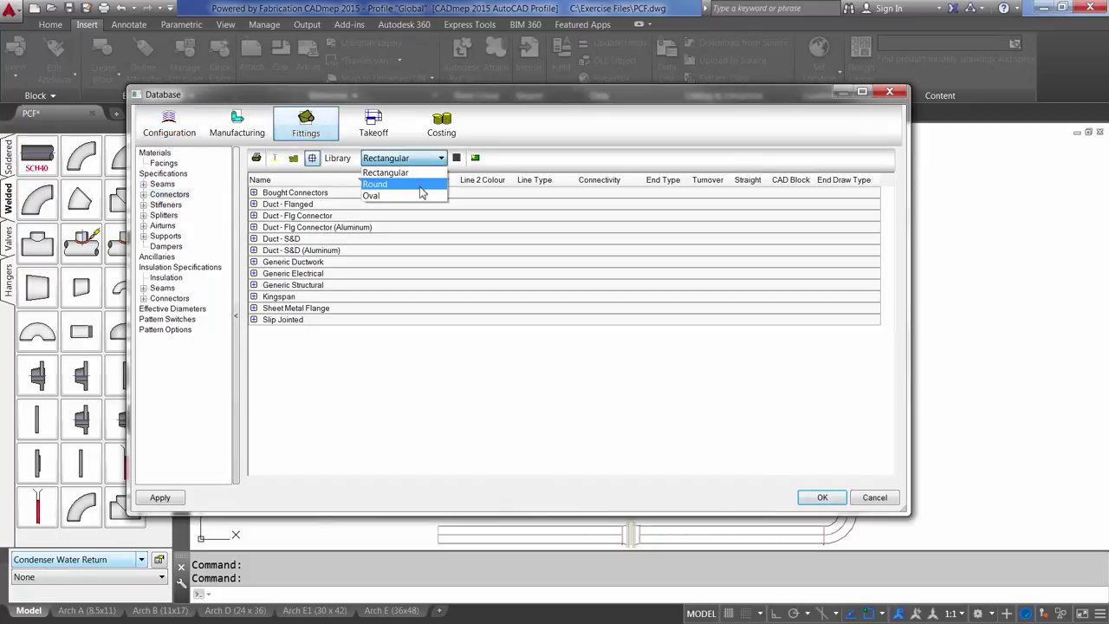
click(421, 193)
Select WEL_Butt Weld (Bevelled), enable Drawing data editing, and open its properties.
scroll(386, 262, down, 5)
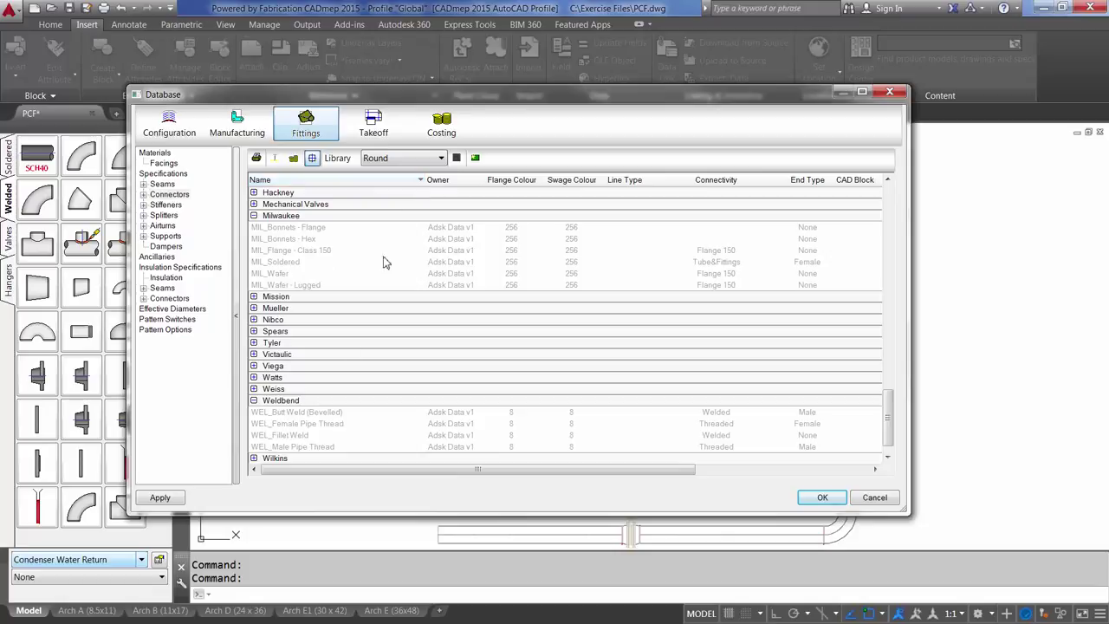
click(279, 414)
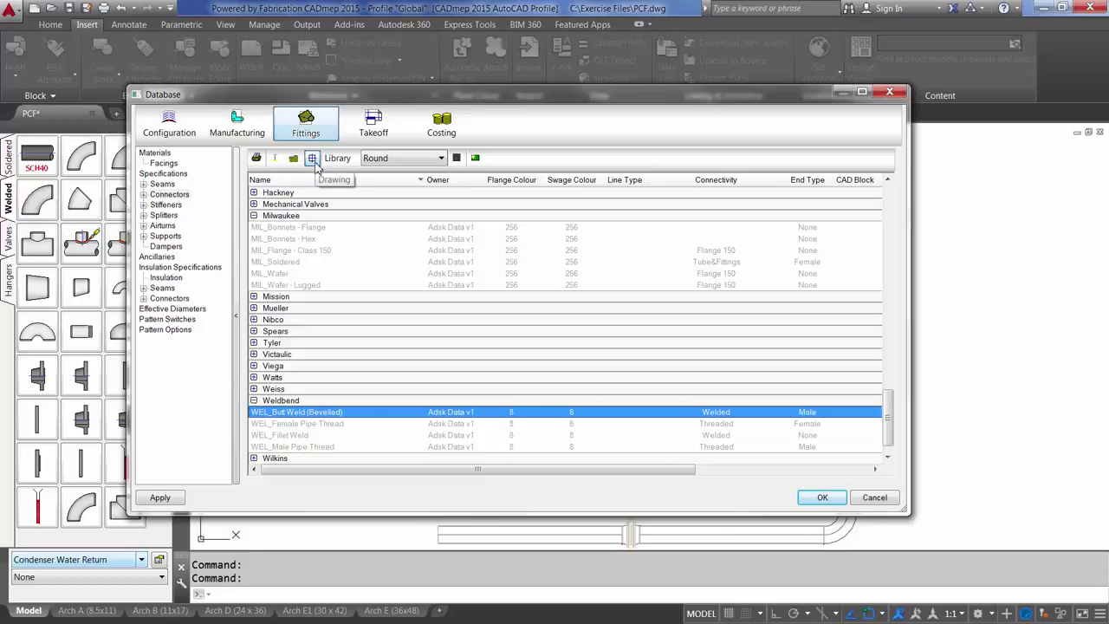
click(312, 159)
double_click(420, 414)
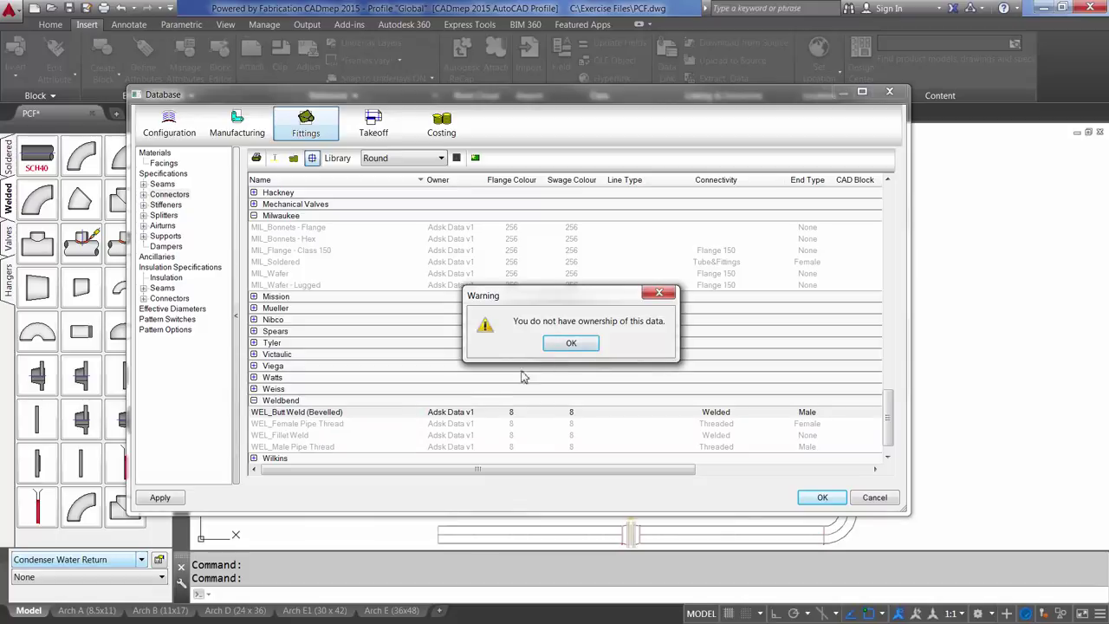
Set WEL_Butt Weld (Bevelled) Pipework End Type to Butt Weld and save the database.
click(556, 345)
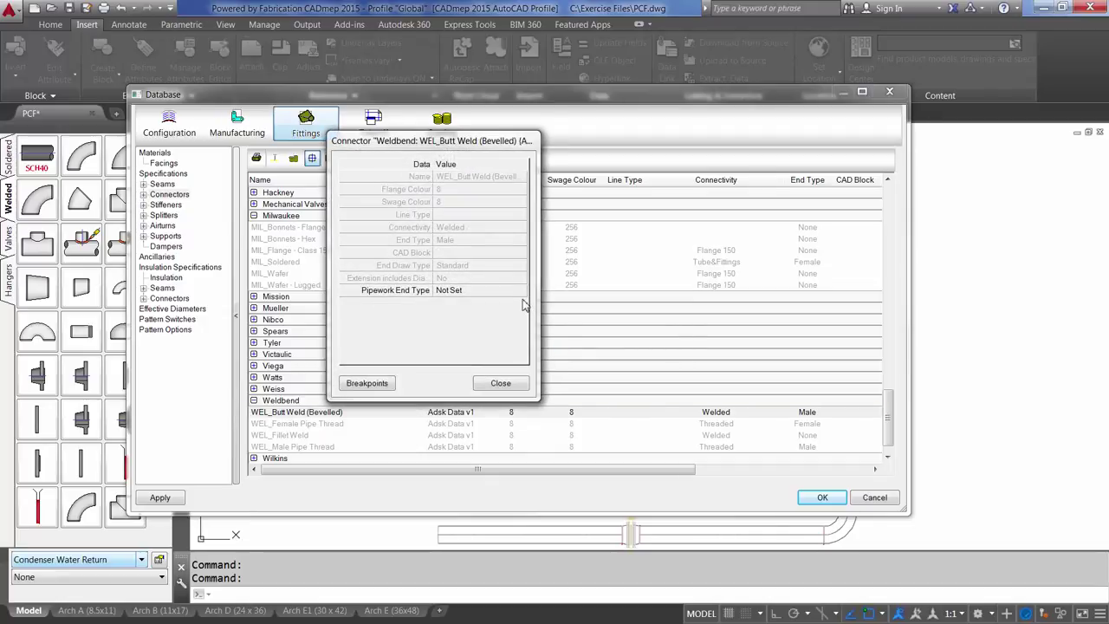
click(523, 292)
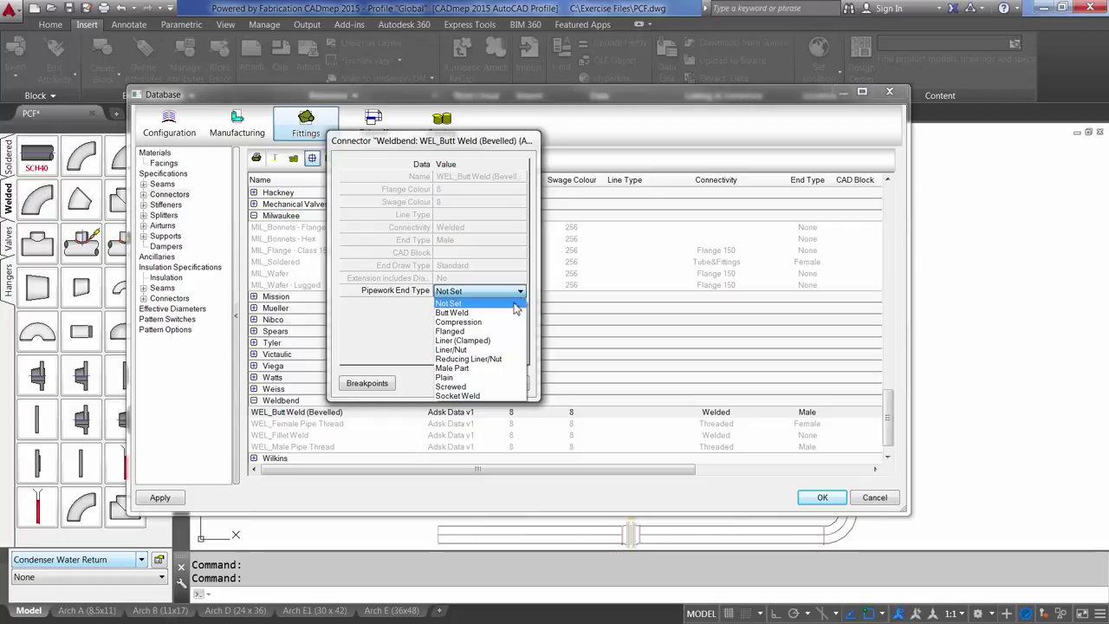
click(511, 313)
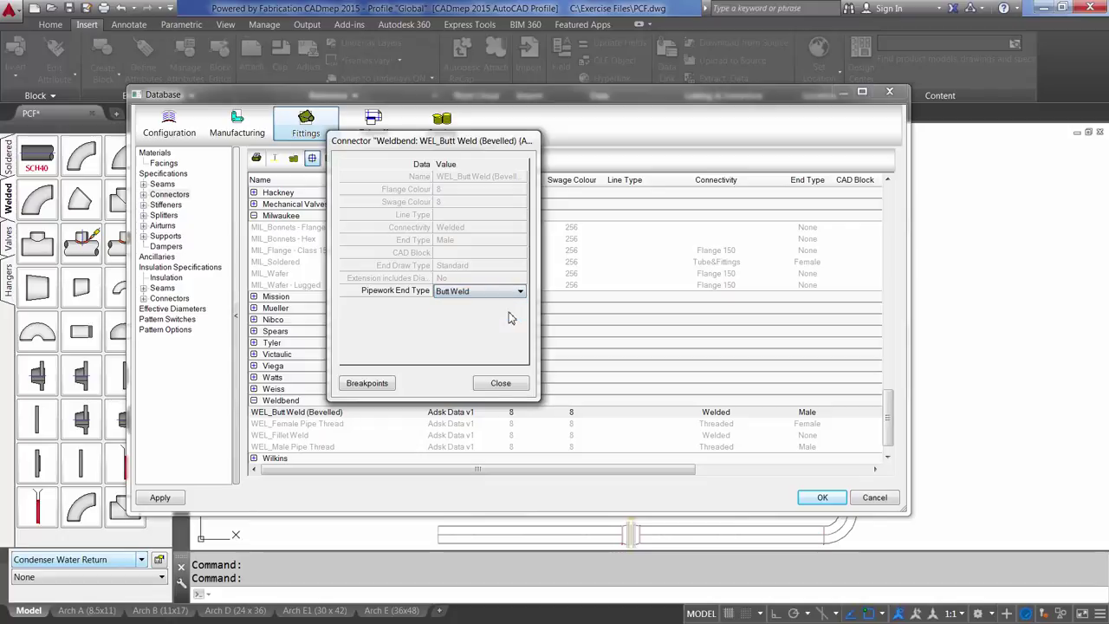
click(498, 384)
click(820, 499)
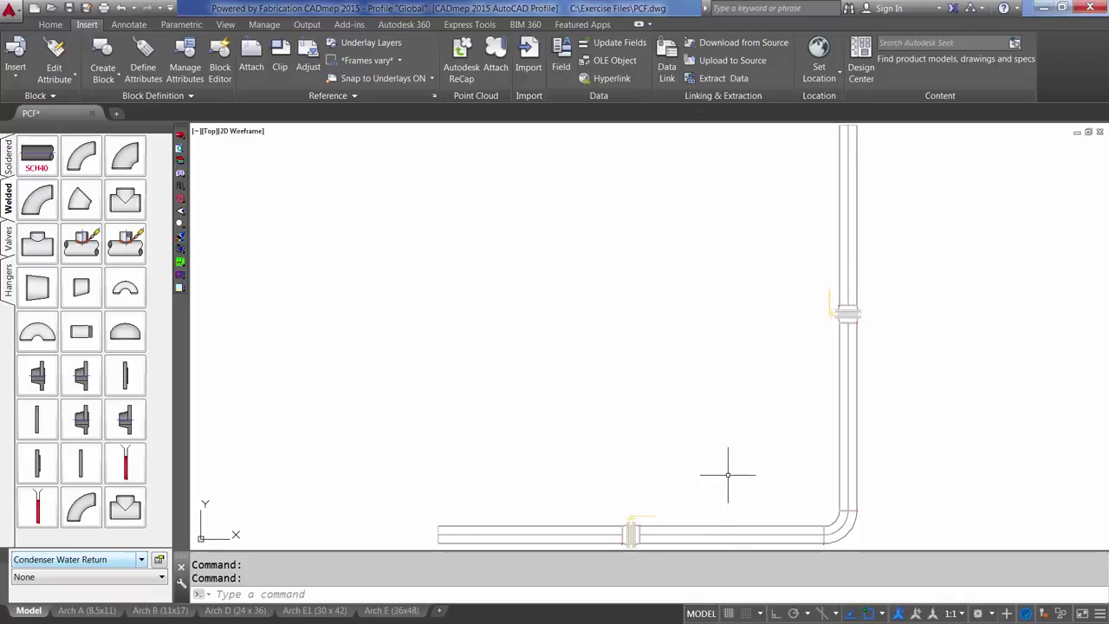
Set the 10" pipe's GRC_Tube_Bevelled C1 connector Pipework End Type to Butt Weld.
double_click(587, 526)
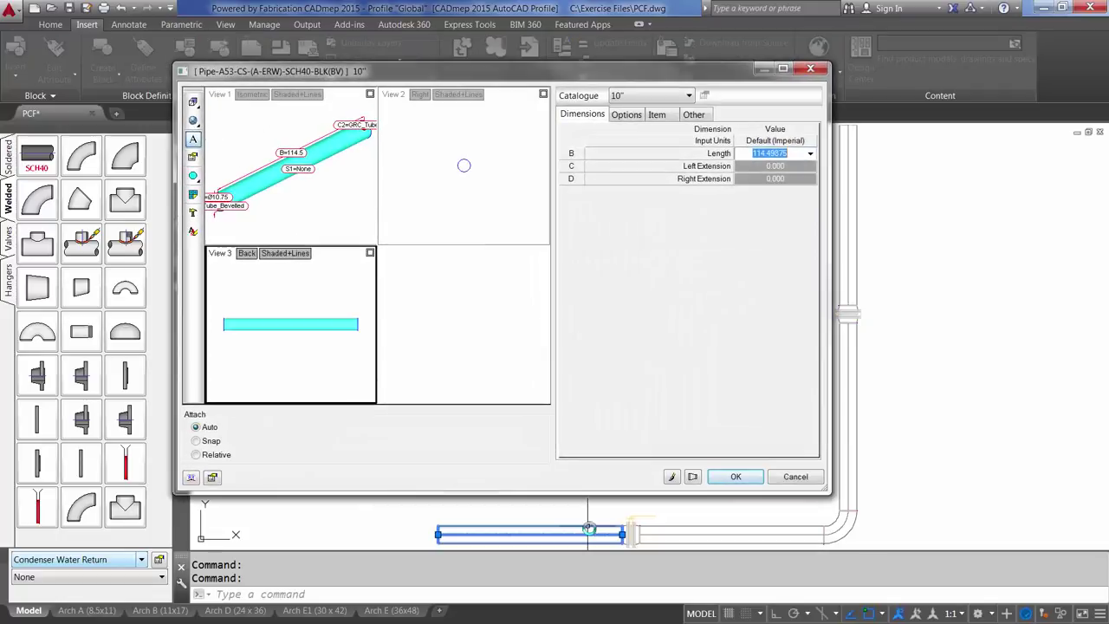
click(697, 118)
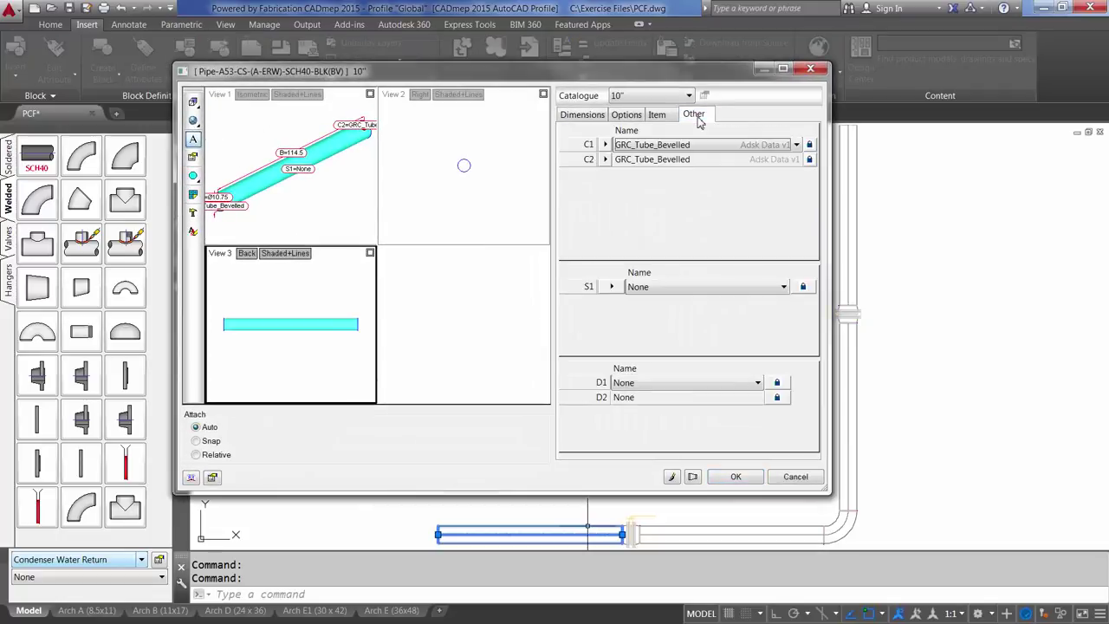
click(605, 144)
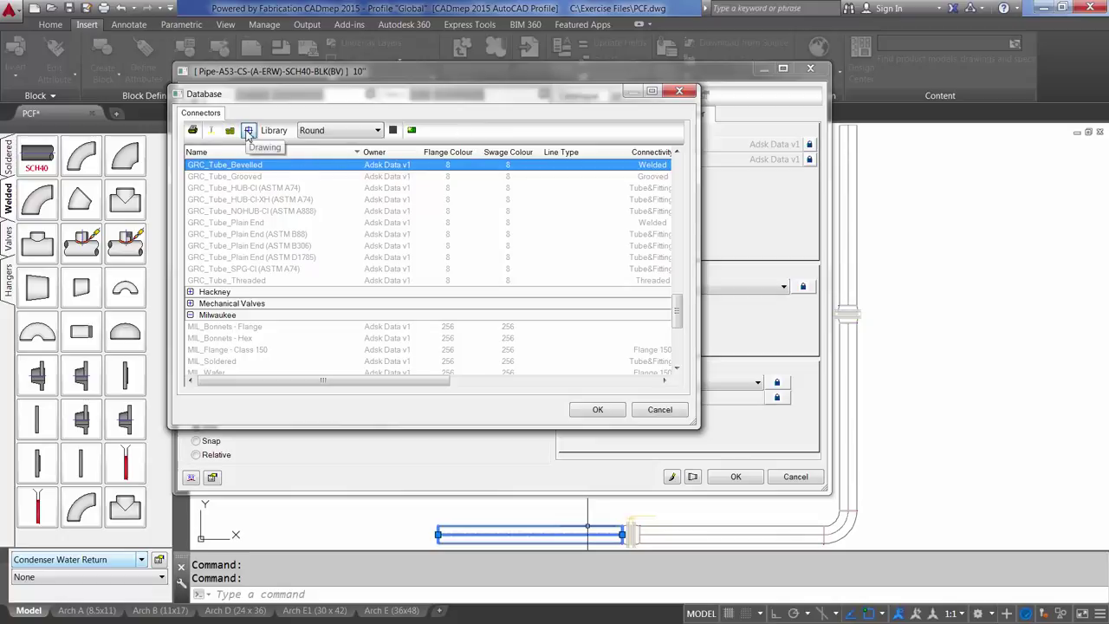
click(249, 132)
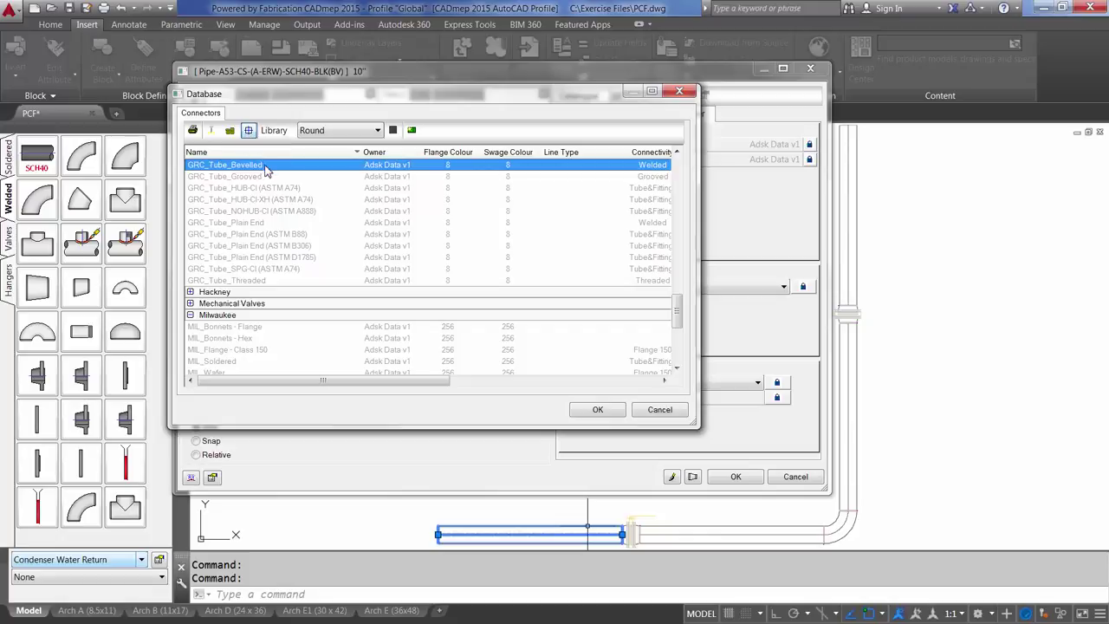
click(434, 283)
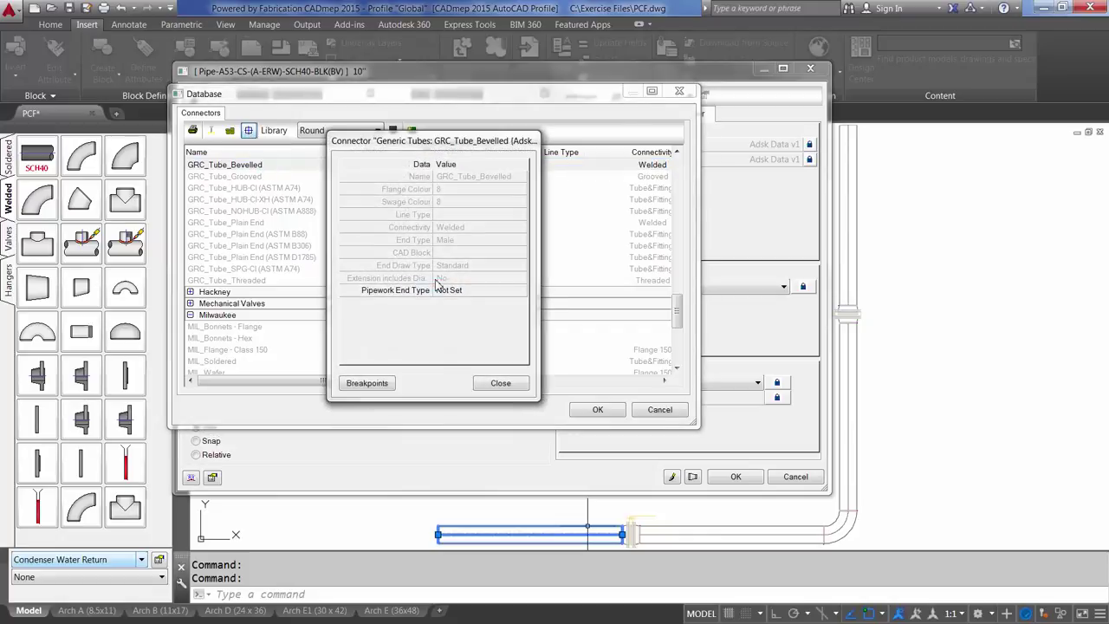
click(519, 294)
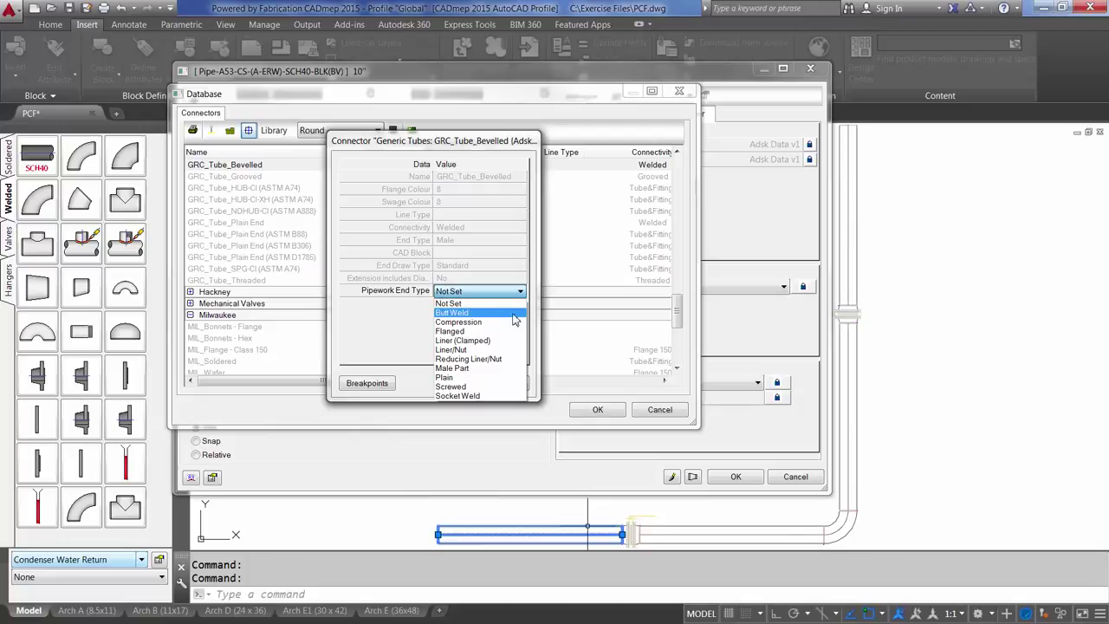
click(513, 319)
click(503, 383)
click(598, 410)
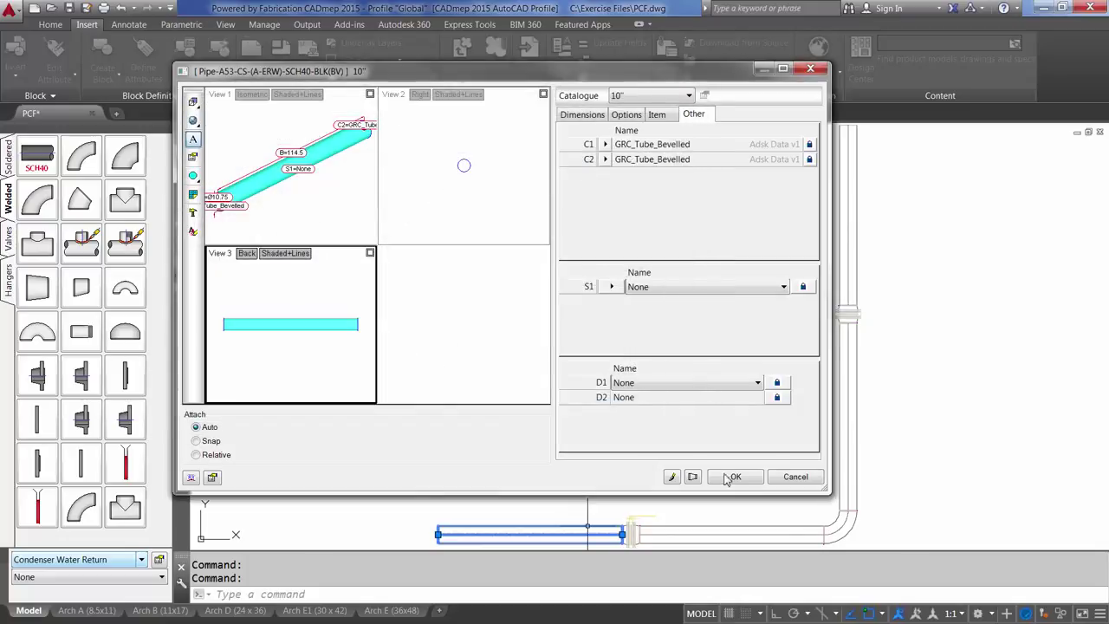
click(732, 477)
Set the shop weld's C1 connector Pipework End Type to Butt Weld.
scroll(597, 487, up, 5)
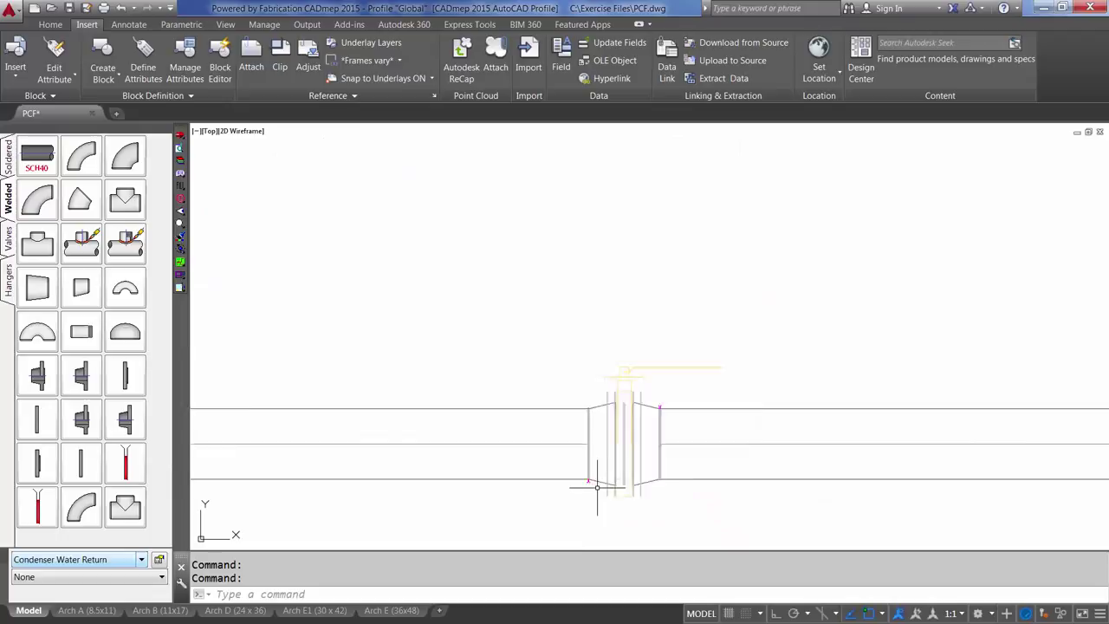
scroll(596, 487, up, 5)
double_click(567, 463)
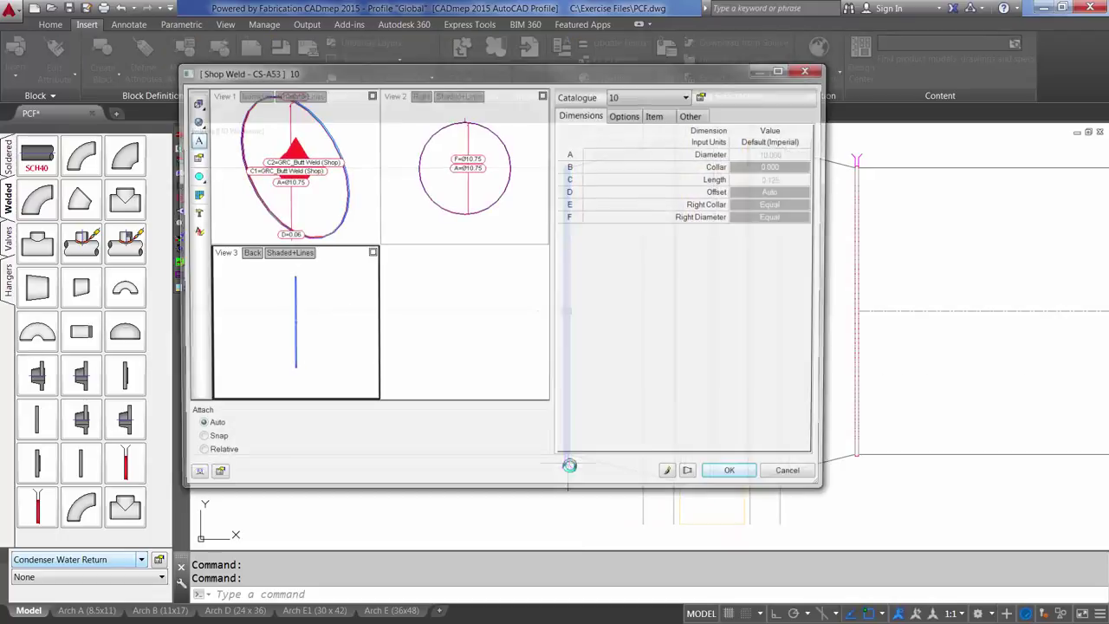
click(696, 114)
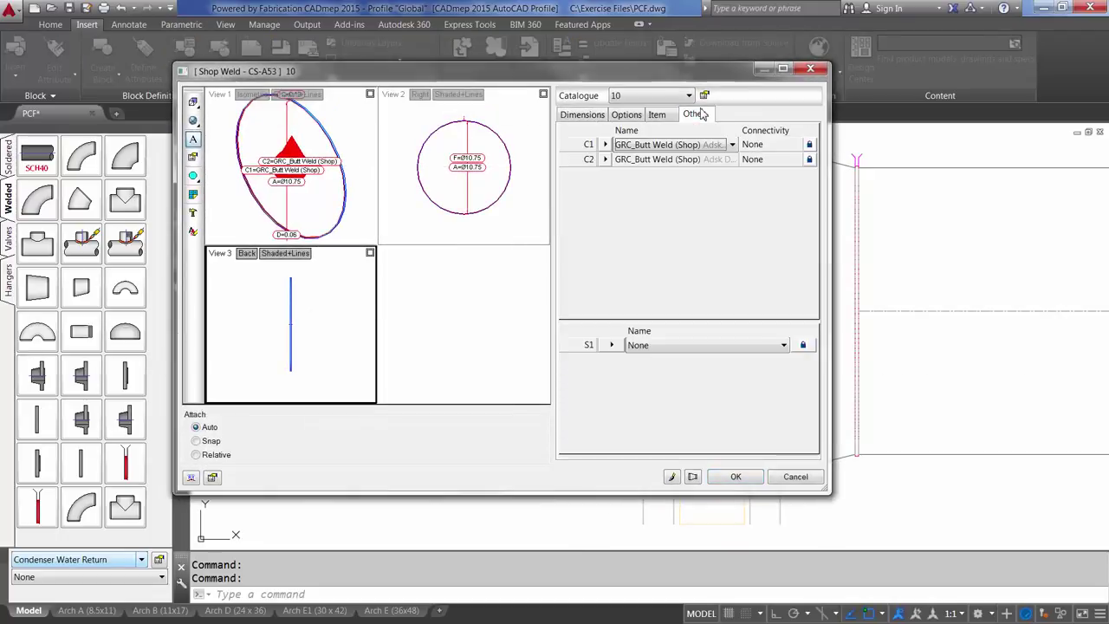
click(608, 146)
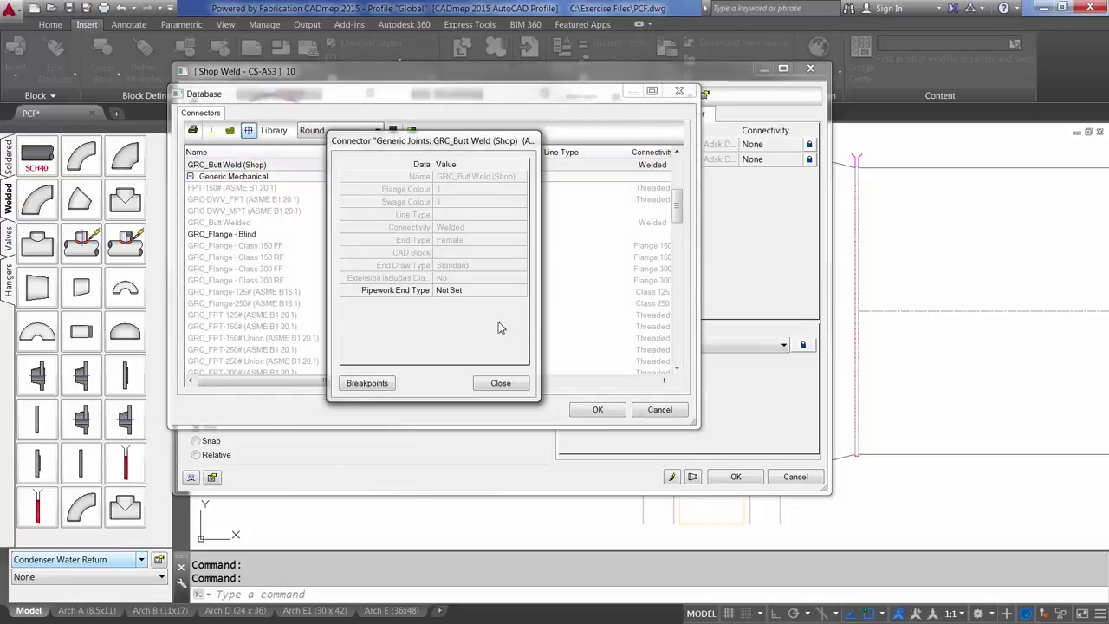
click(491, 291)
click(487, 319)
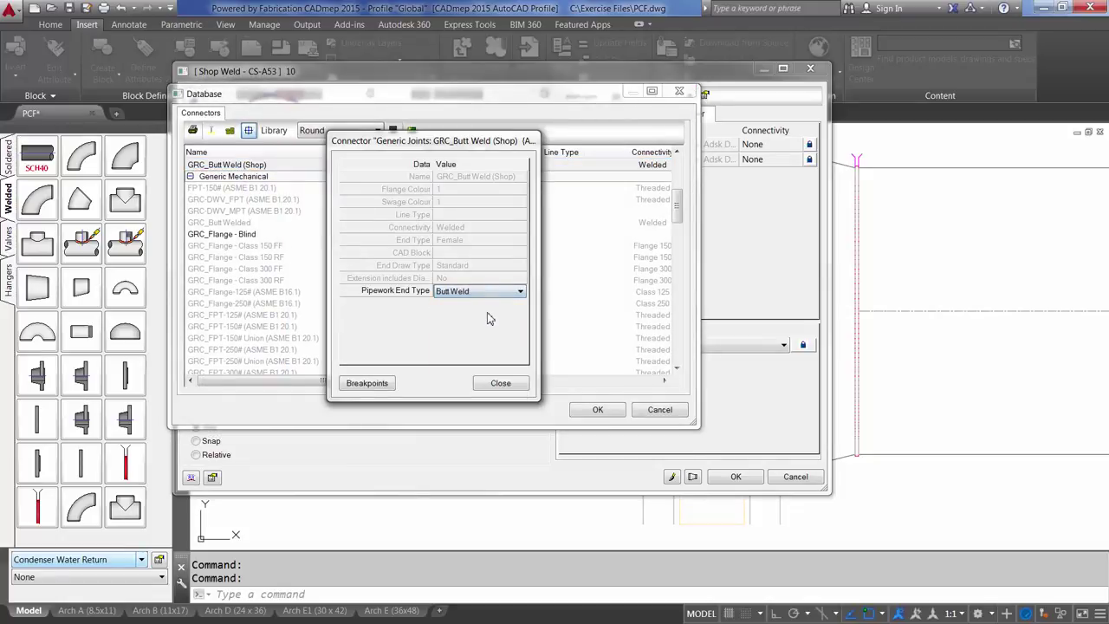
click(499, 383)
click(598, 410)
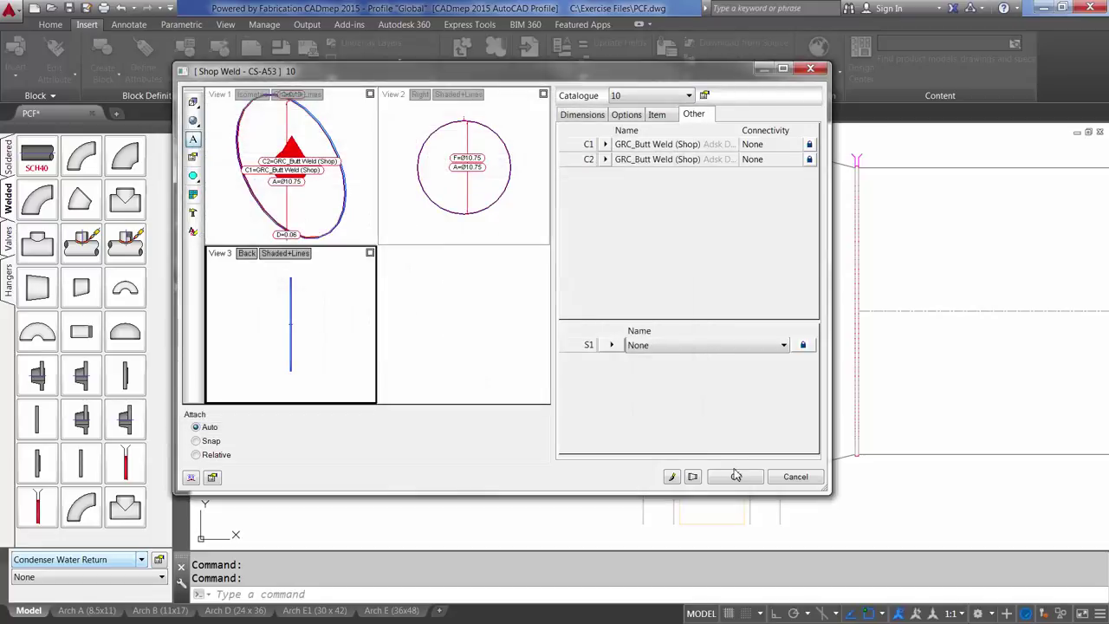
click(736, 476)
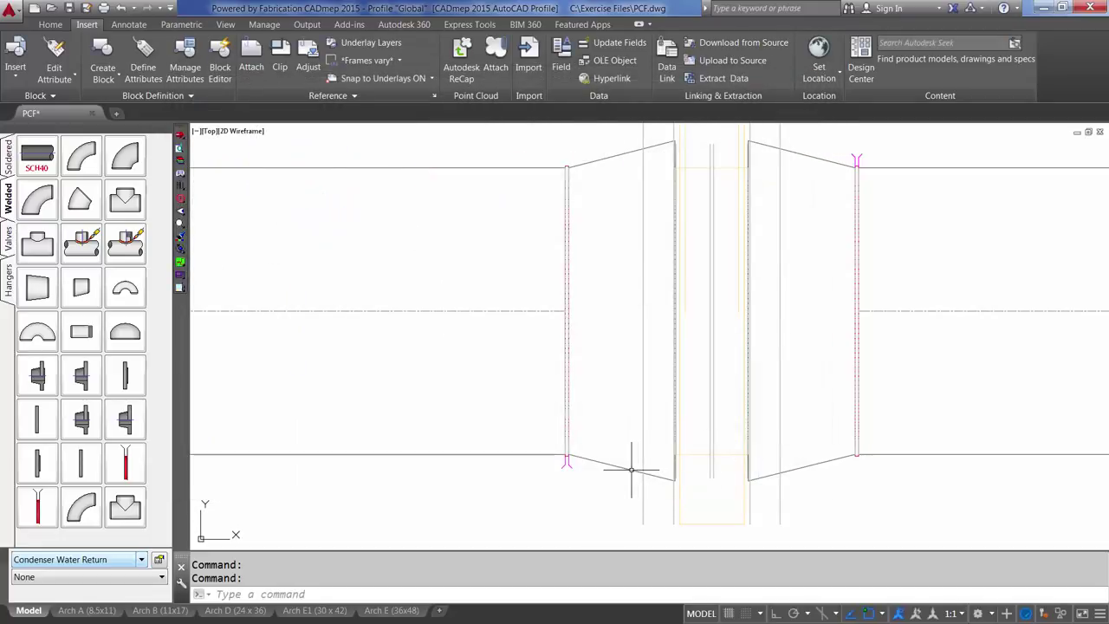
Set the weld neck flange's GRC_Butt Welded first connector end type to Butt Weld.
double_click(630, 468)
click(692, 115)
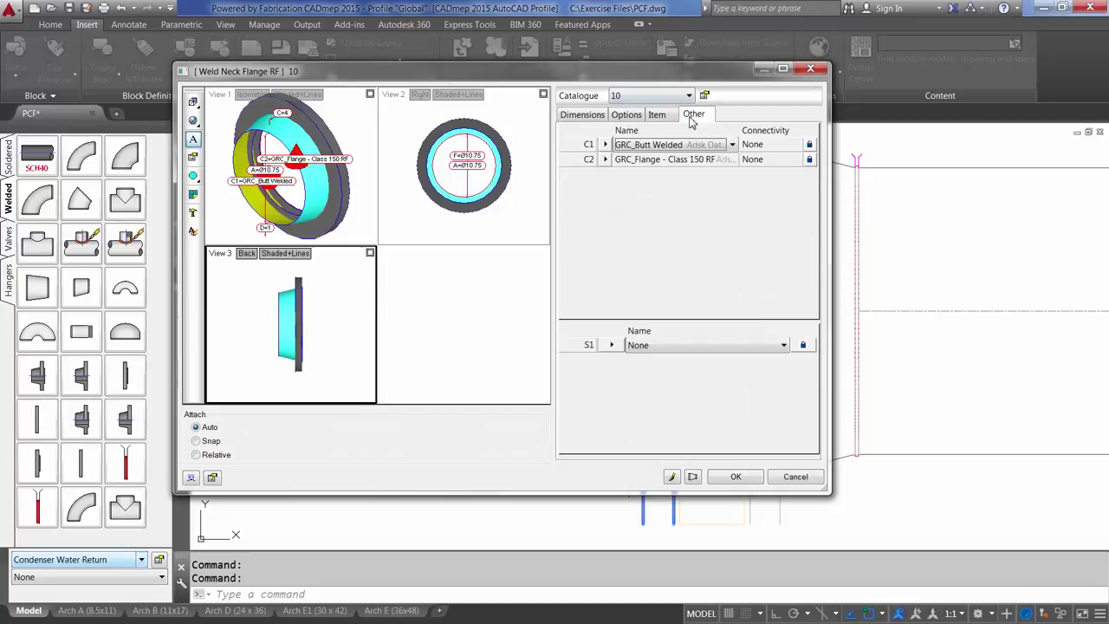
click(605, 145)
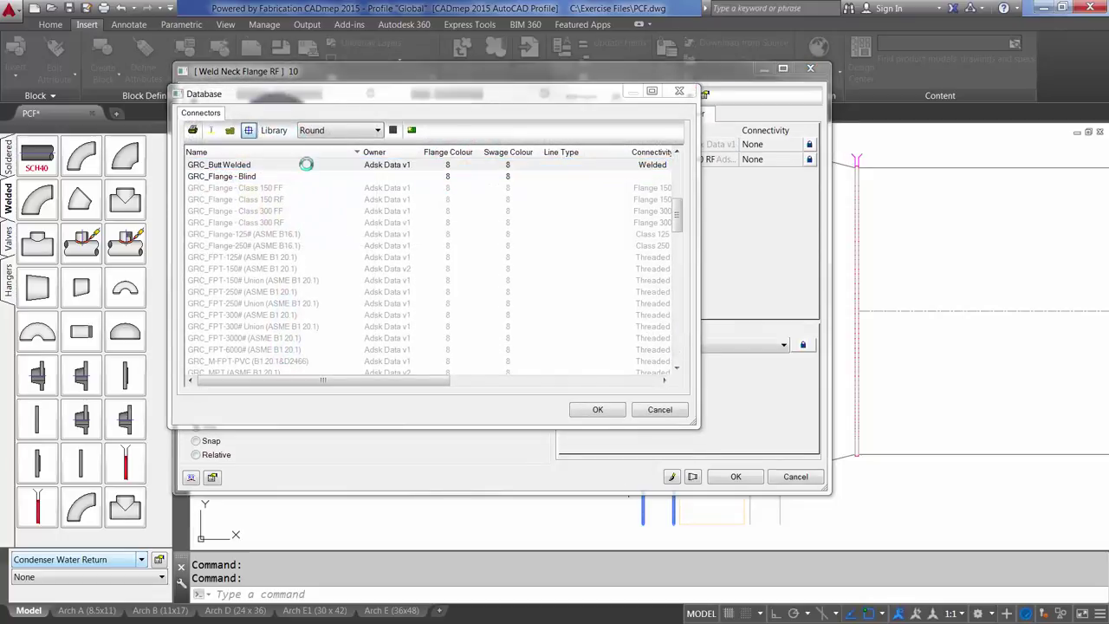
click(436, 282)
click(477, 291)
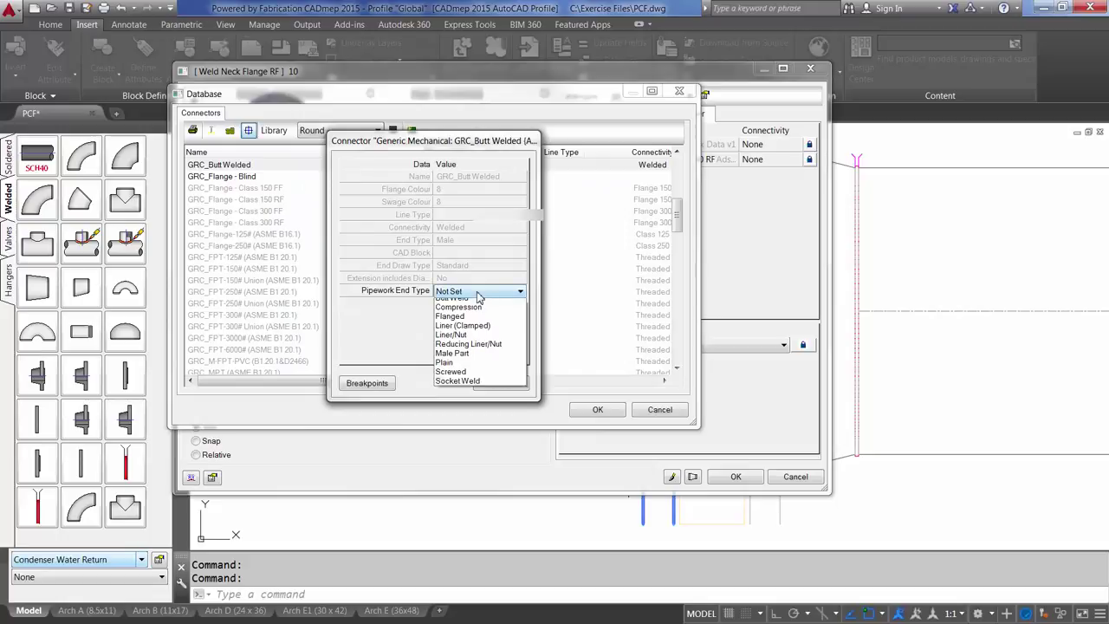
click(478, 300)
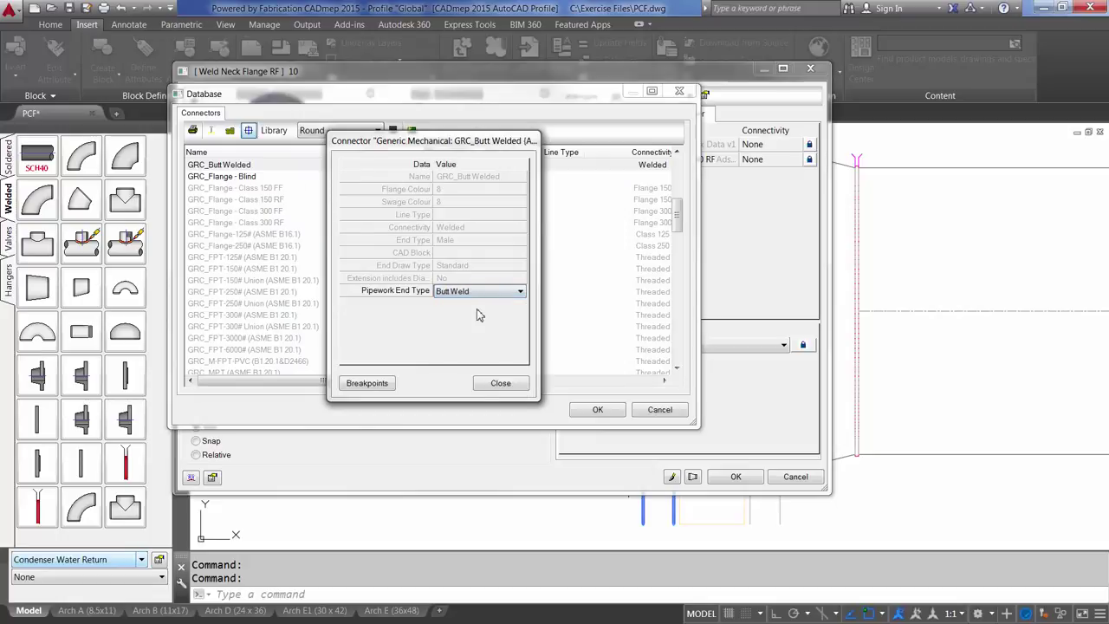
click(500, 385)
click(594, 409)
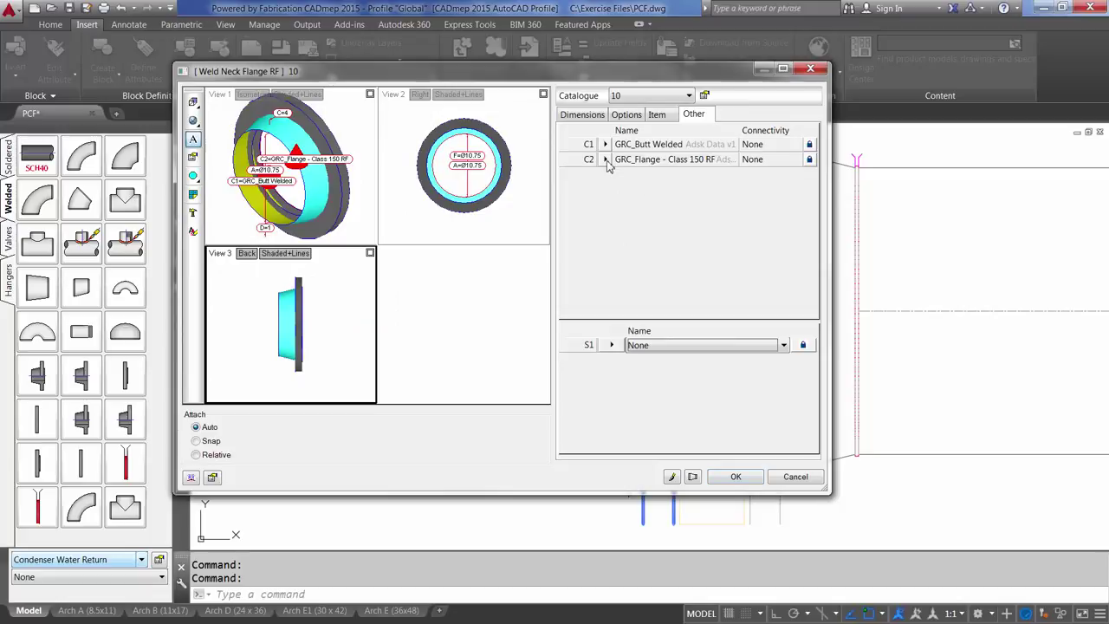
Set the flange's GRC_Flange - Class 150 RF connector end type to Flanged.
click(605, 160)
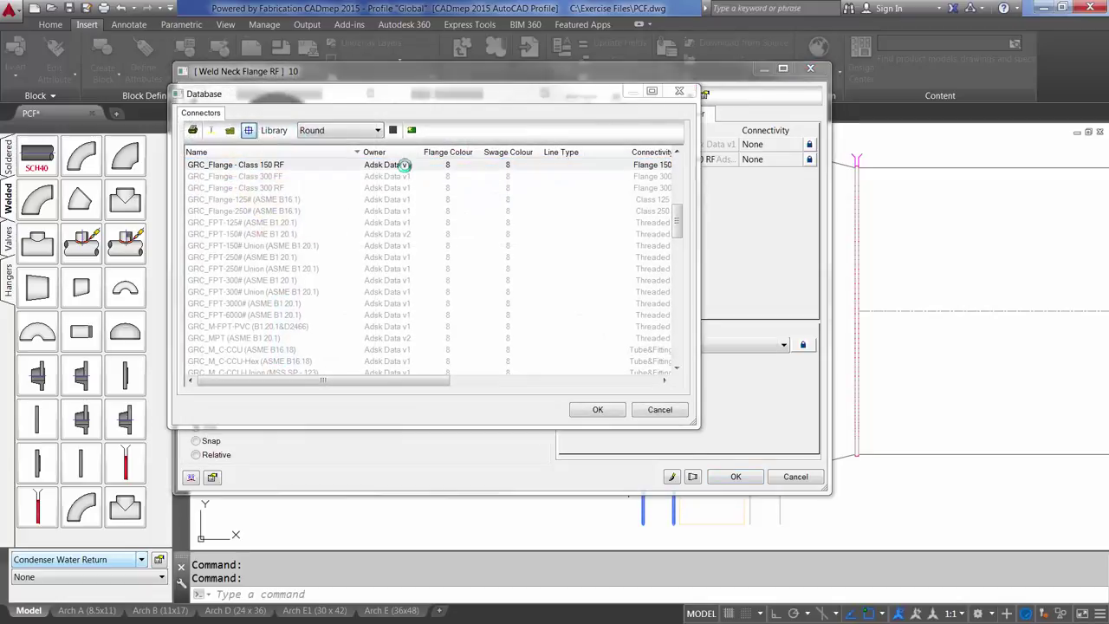
double_click(402, 165)
click(360, 285)
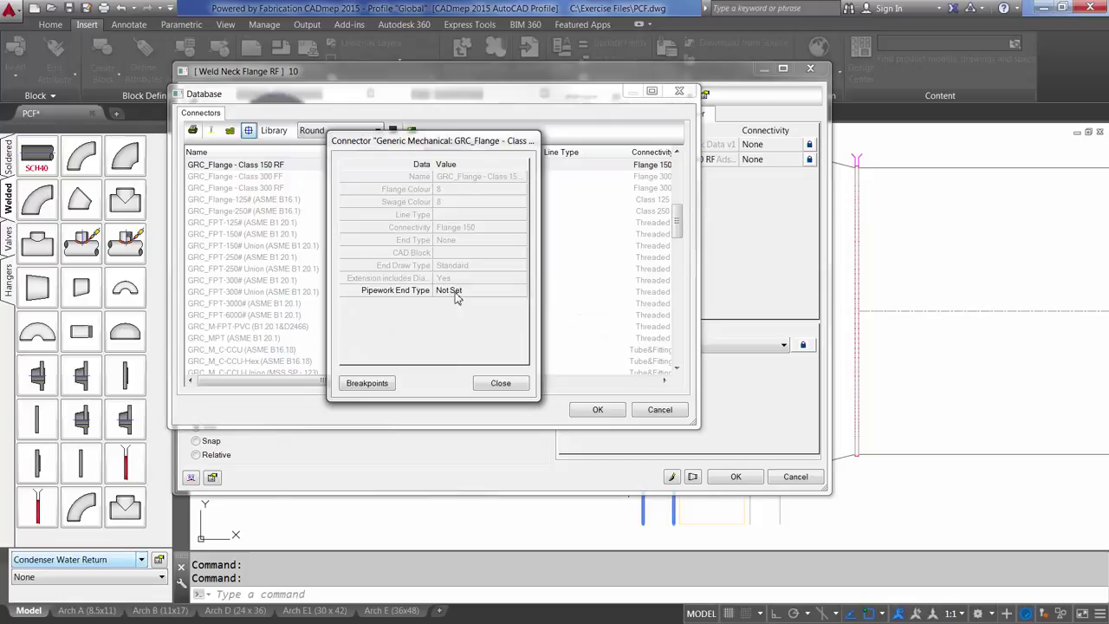
click(457, 293)
click(467, 332)
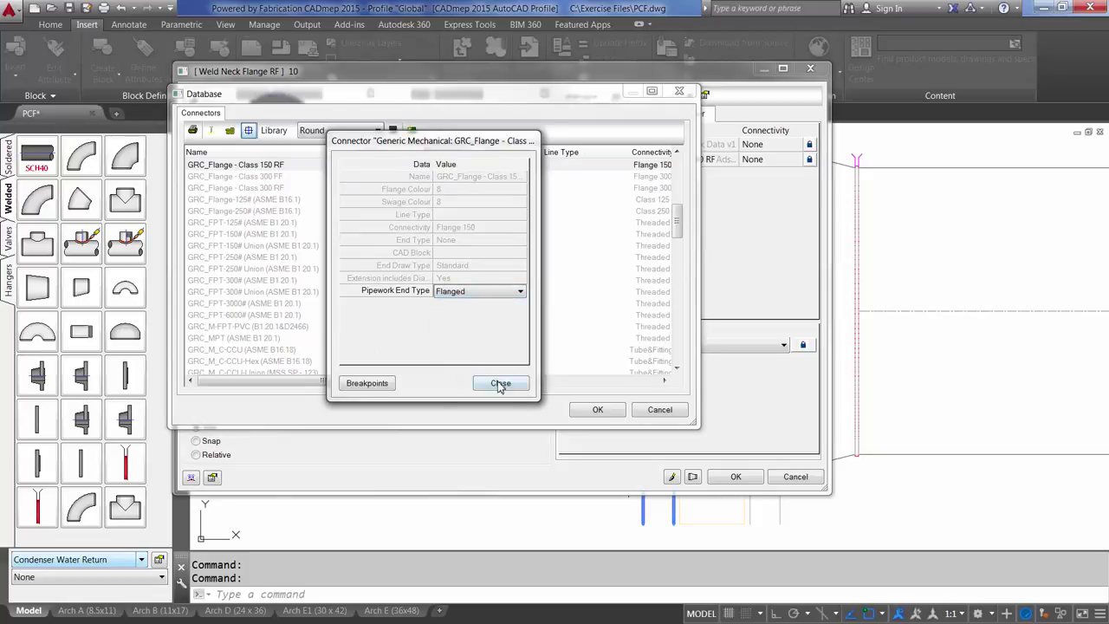
click(502, 382)
click(597, 409)
click(736, 477)
scroll(537, 408, down, 10)
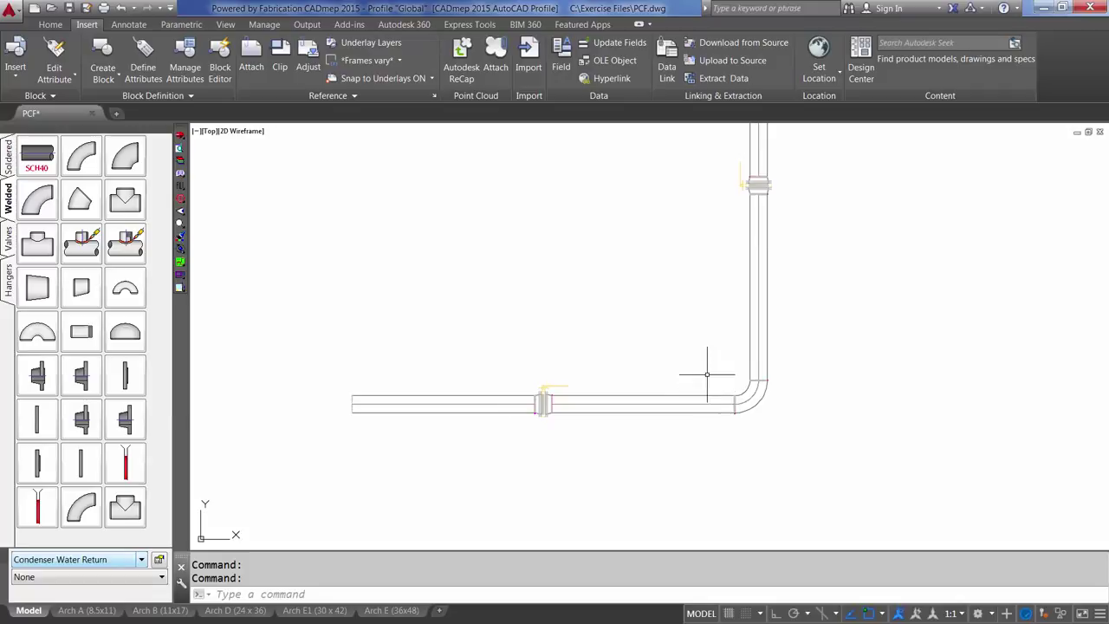
middle_drag(708, 376, 714, 464)
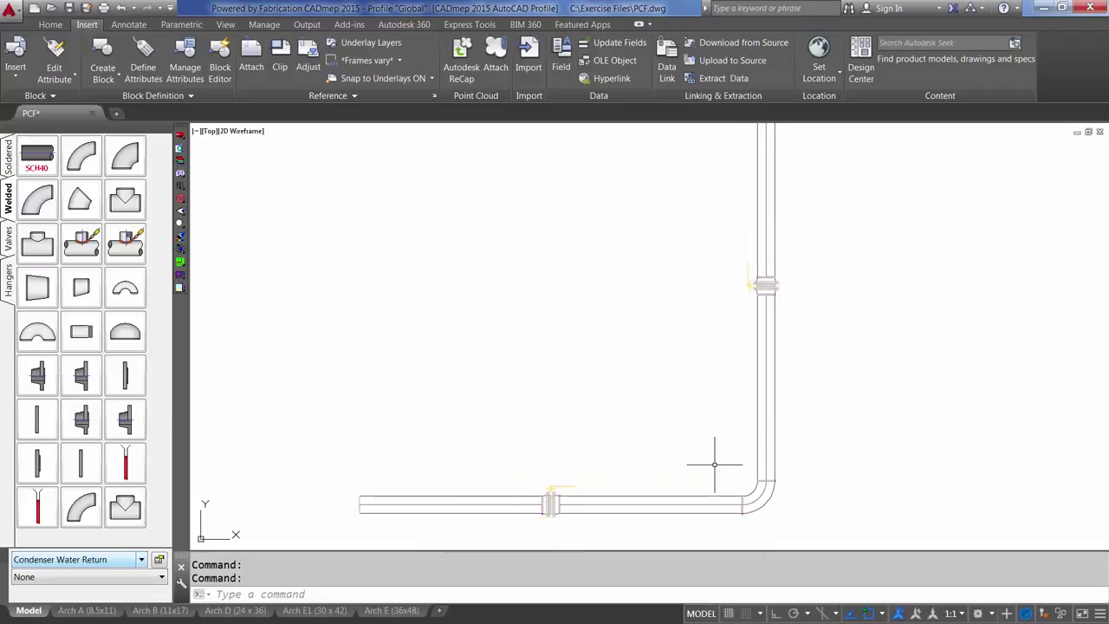
scroll(712, 462, down, 2)
scroll(712, 462, up, 2)
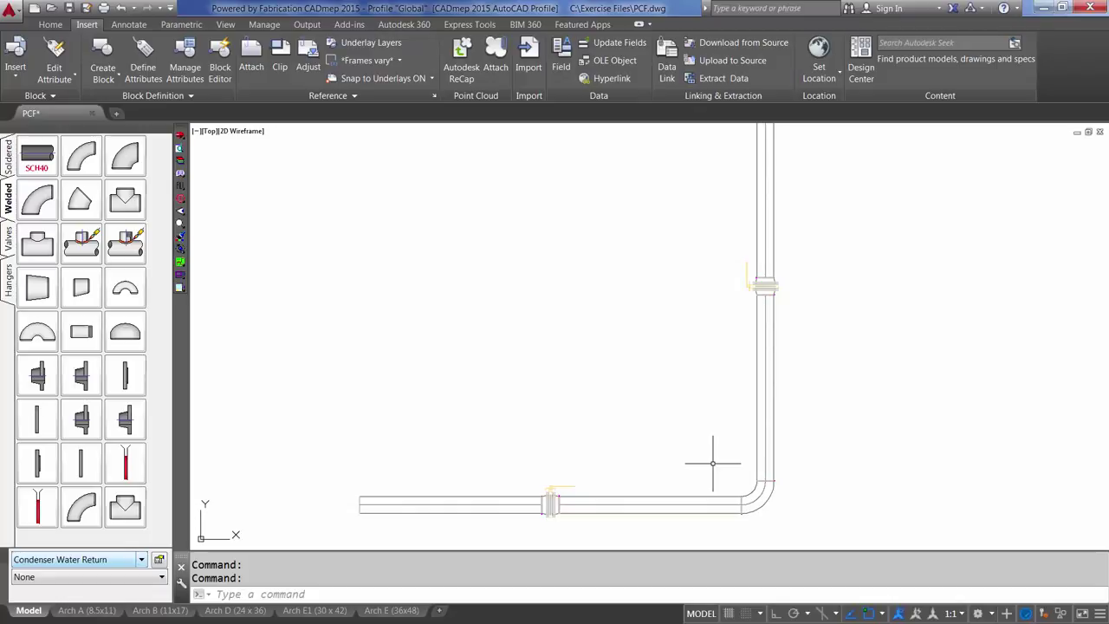
Define and create a spool from all 17 piping objects, accepting the weight warning.
click(180, 276)
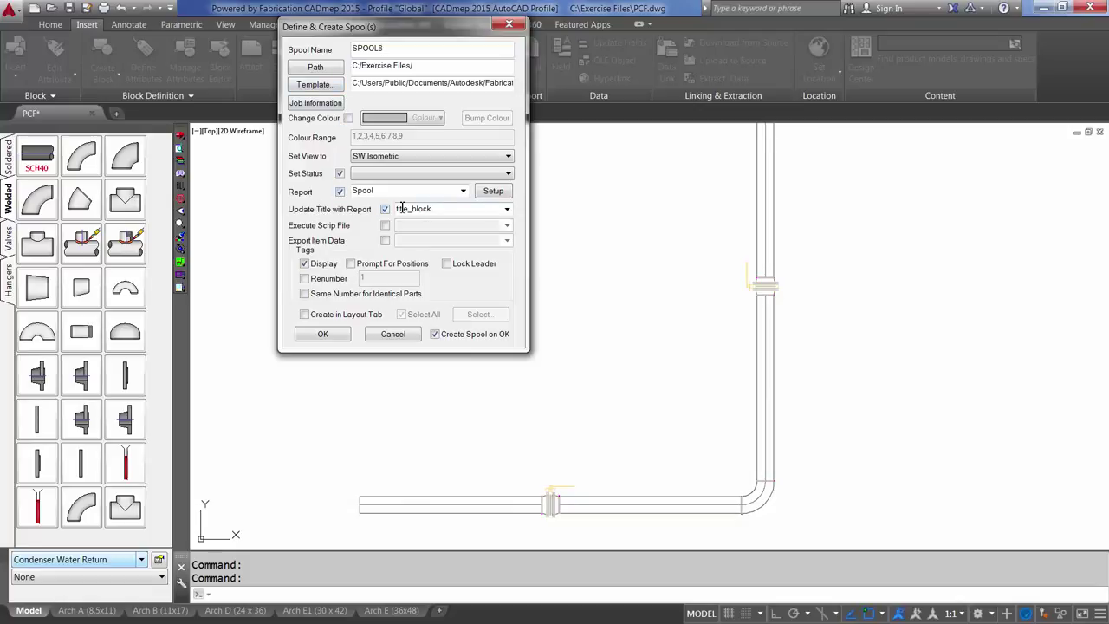
click(320, 334)
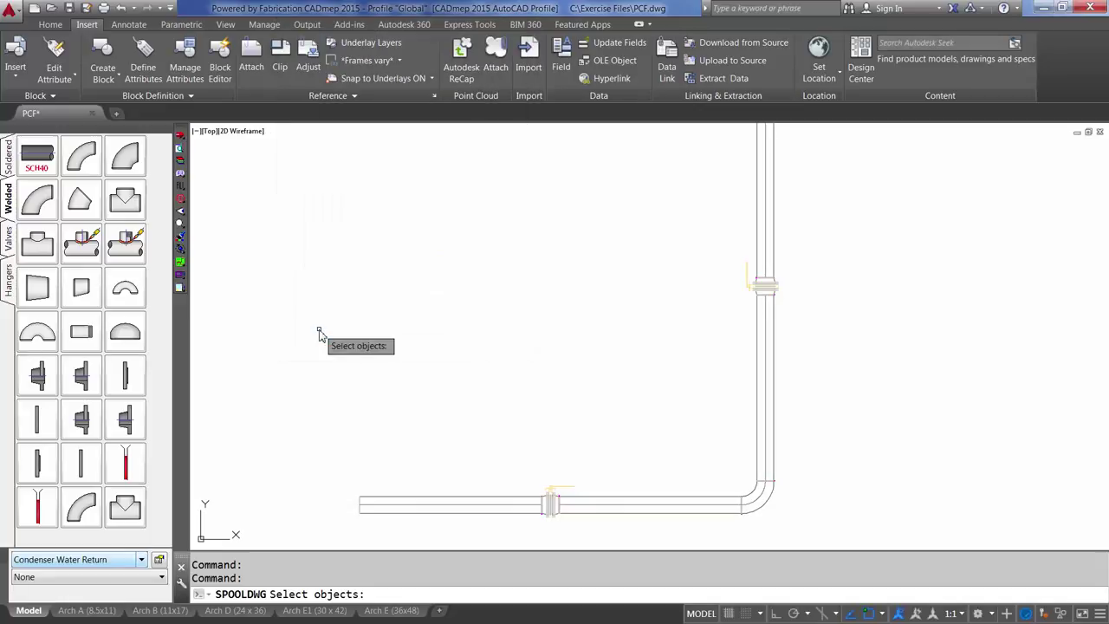
text(all)
key(Return)
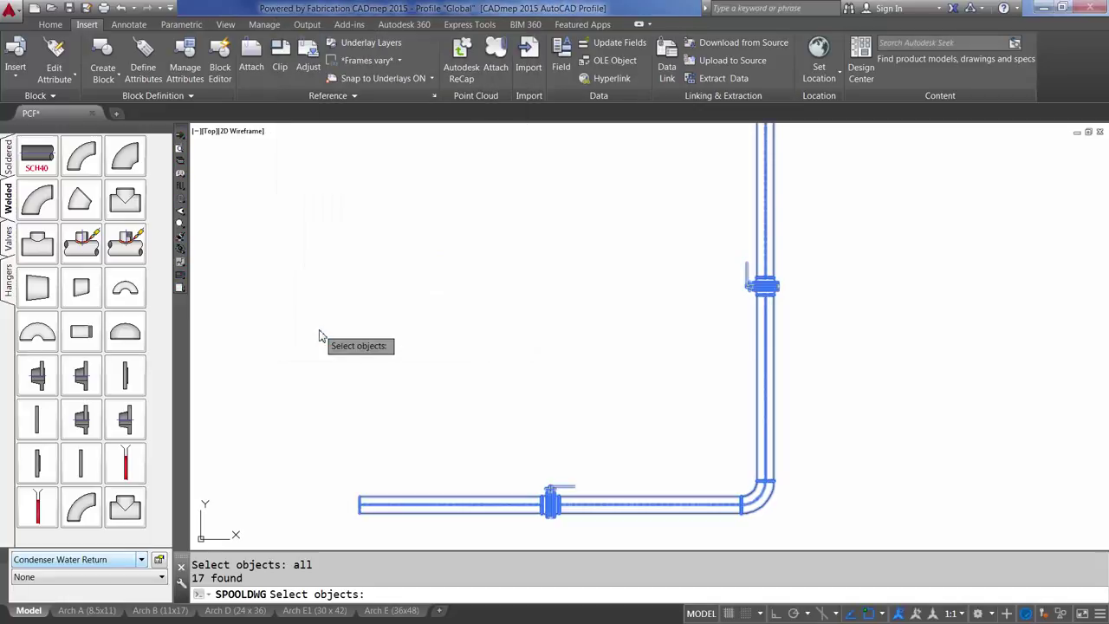
key(Return)
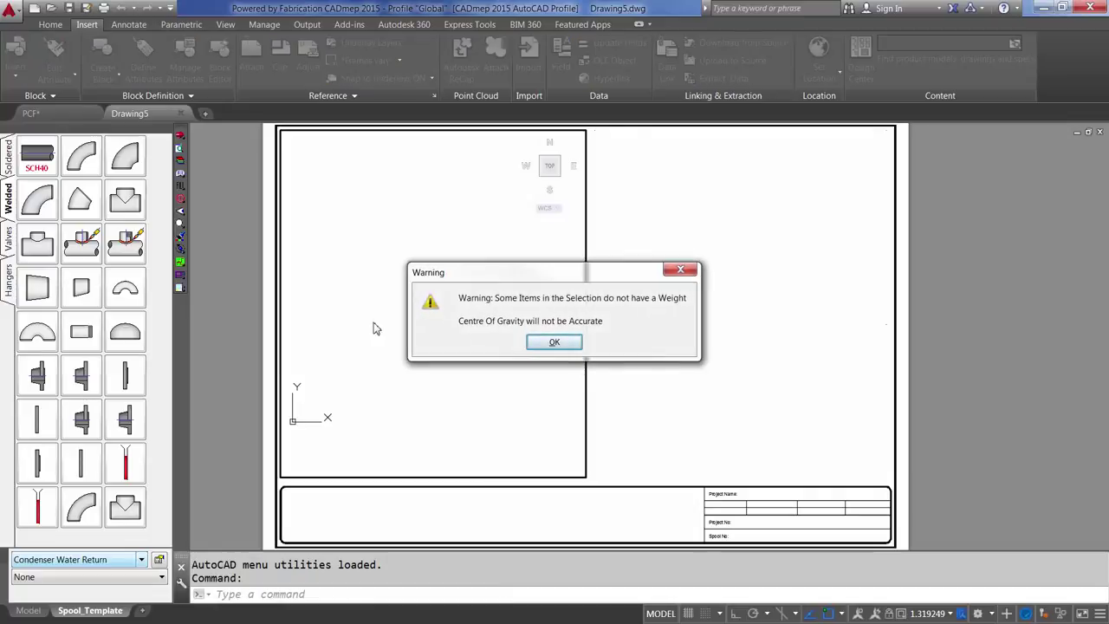
click(535, 346)
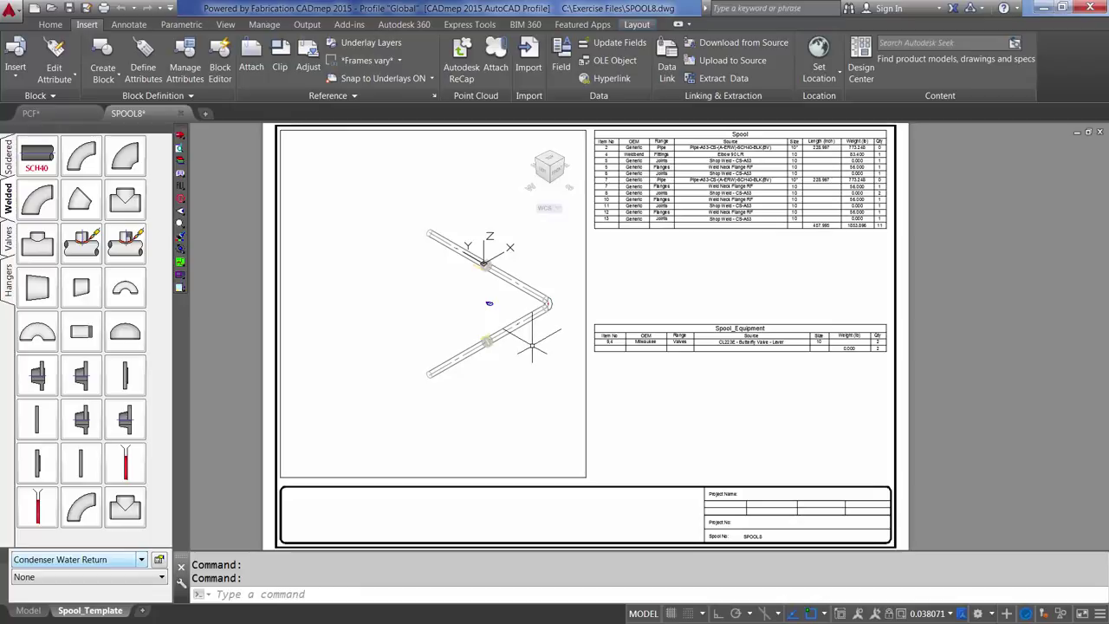
Back in PCF.dwg, start a PCF export and select all 17 piping items.
click(55, 113)
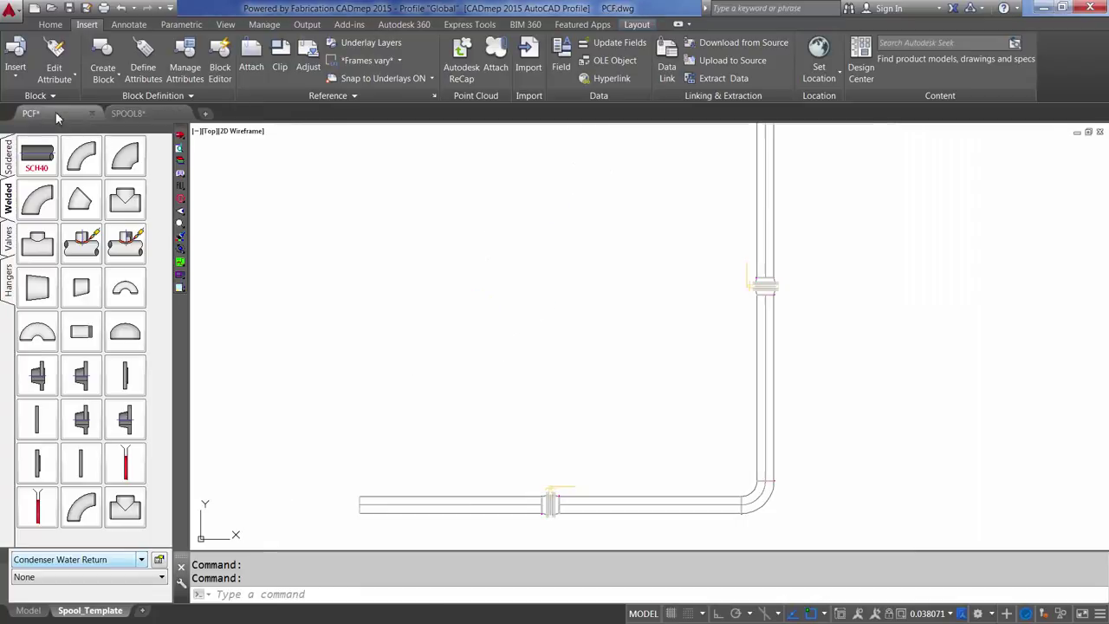
shift+right_click(428, 251)
mouse_move(467, 261)
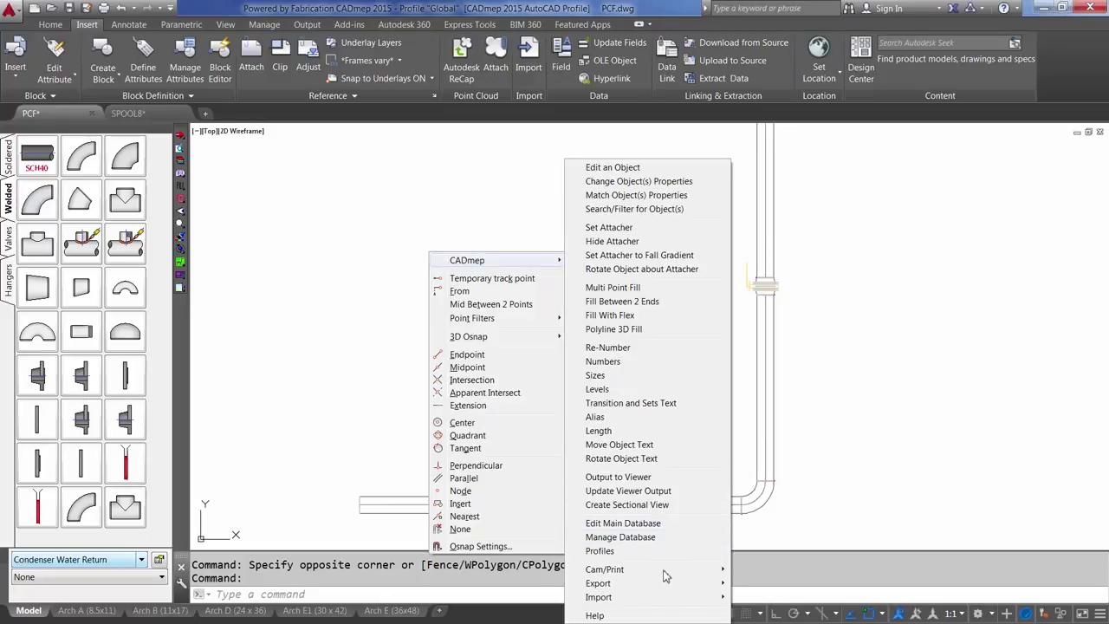
mouse_move(675, 587)
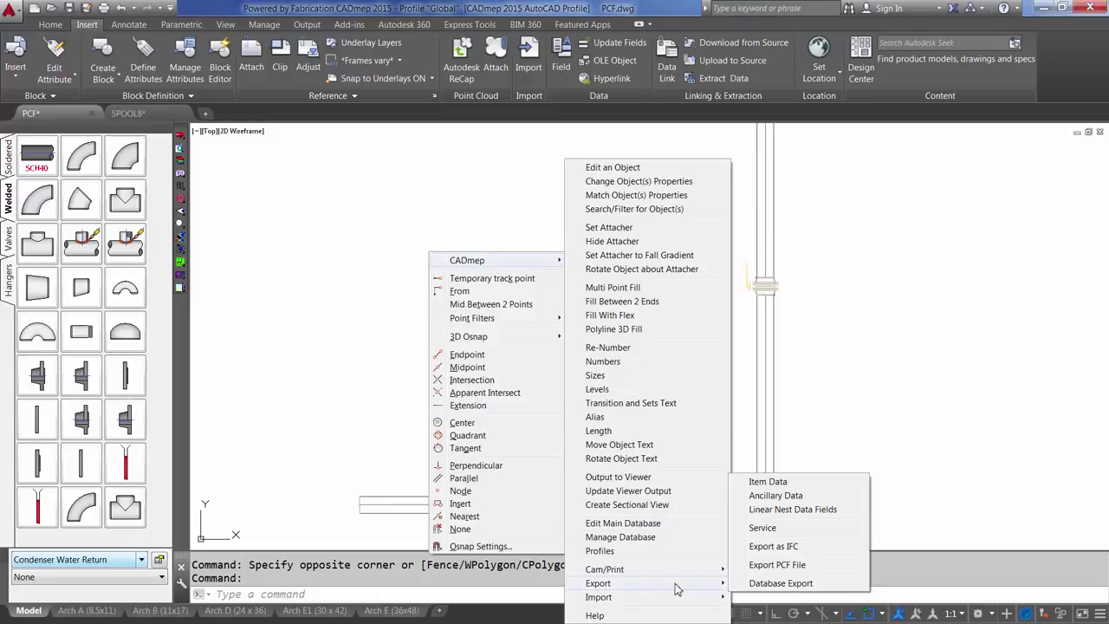
click(813, 564)
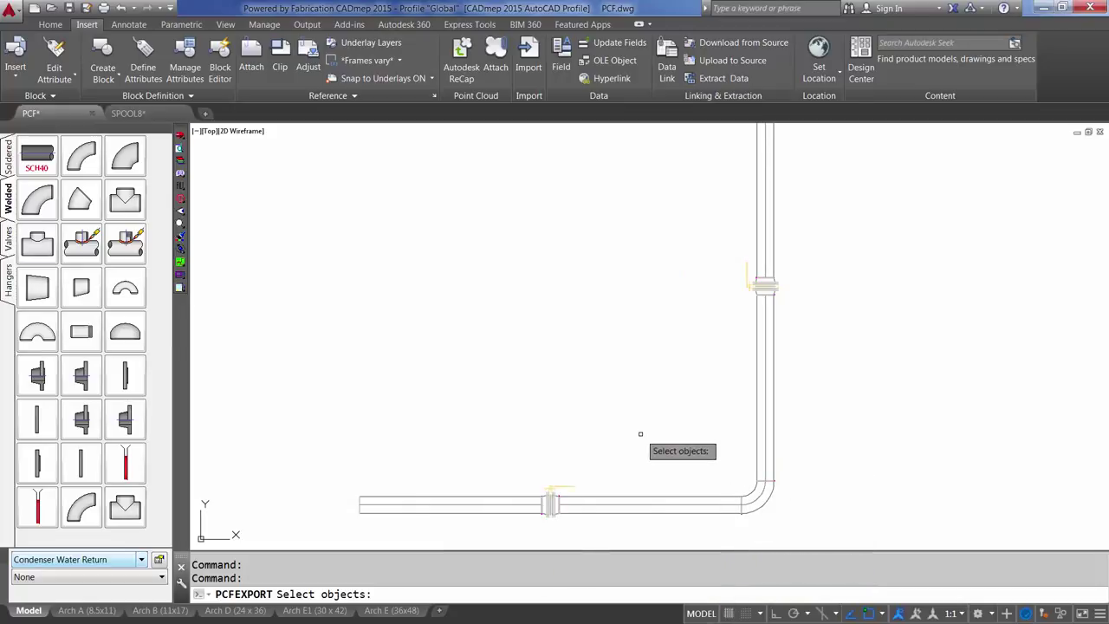
text(all)
key(Return)
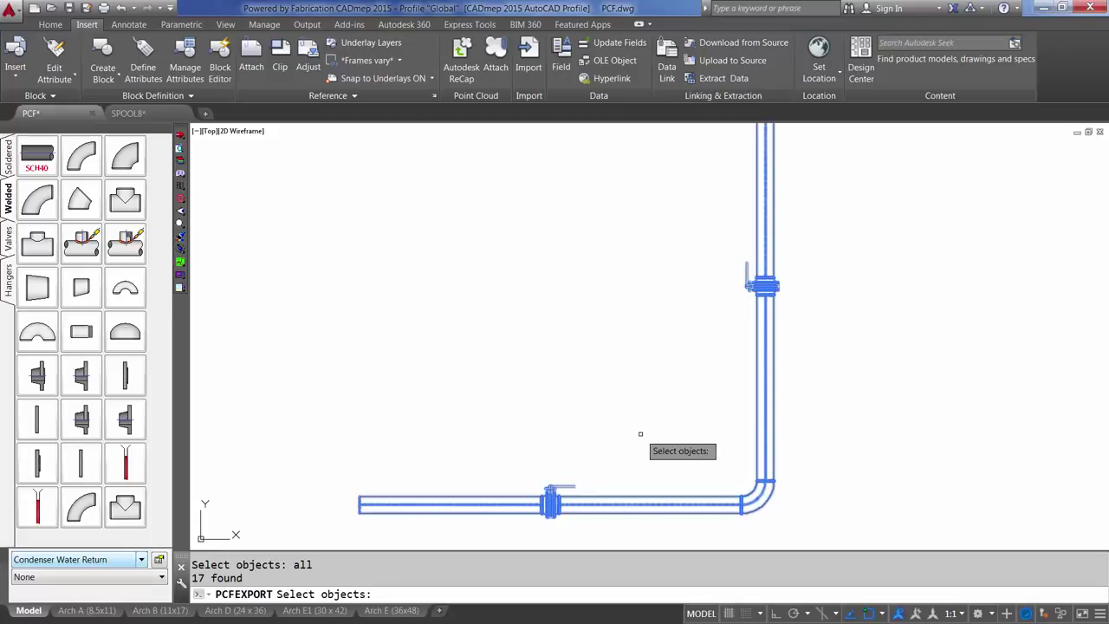
key(Return)
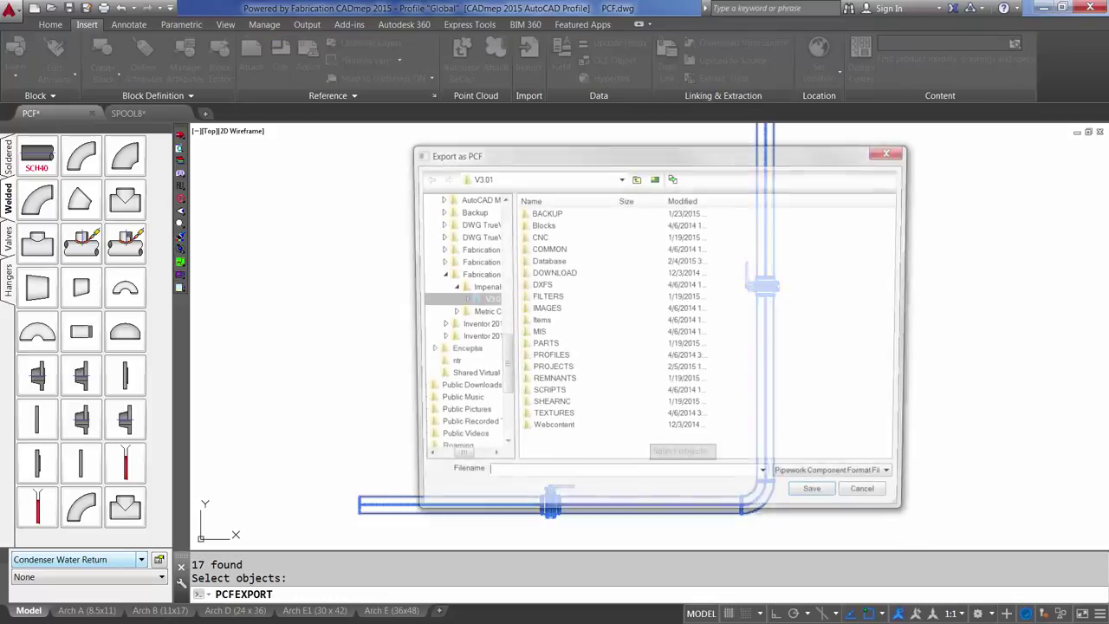
Save the PCF file as 'Plant' in the C:\Exercise Files folder.
click(620, 176)
click(586, 241)
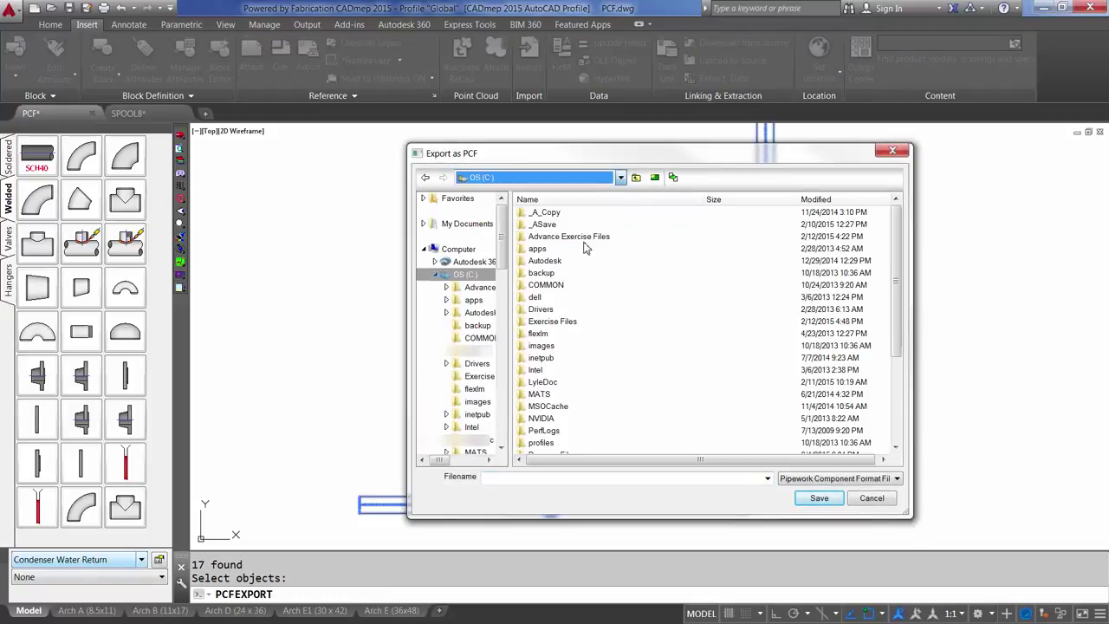
double_click(557, 326)
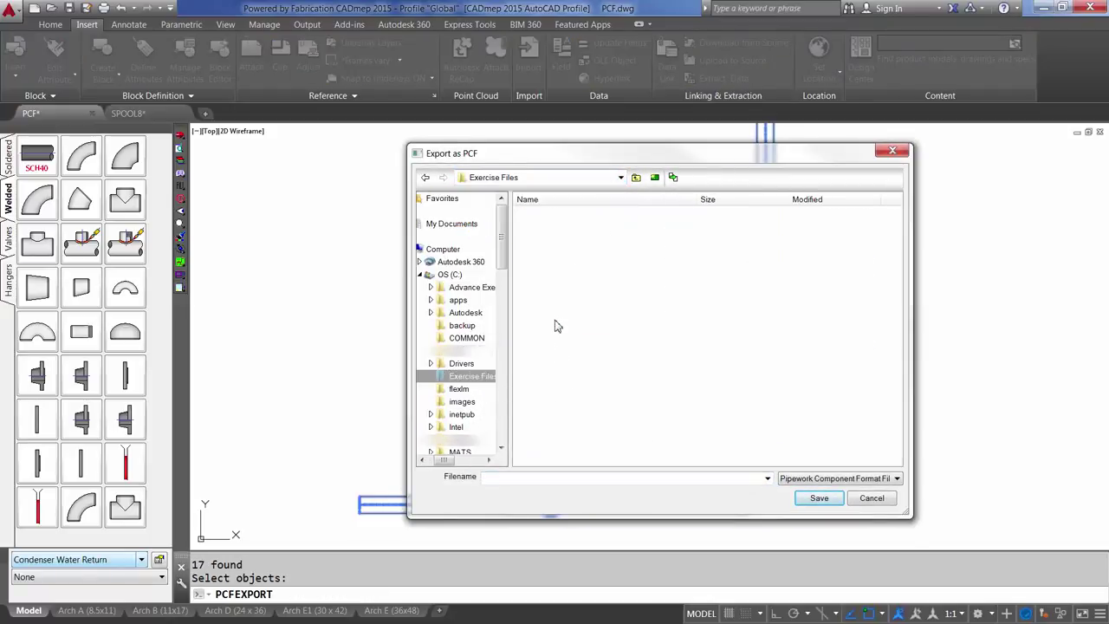
click(552, 477)
text(Plant)
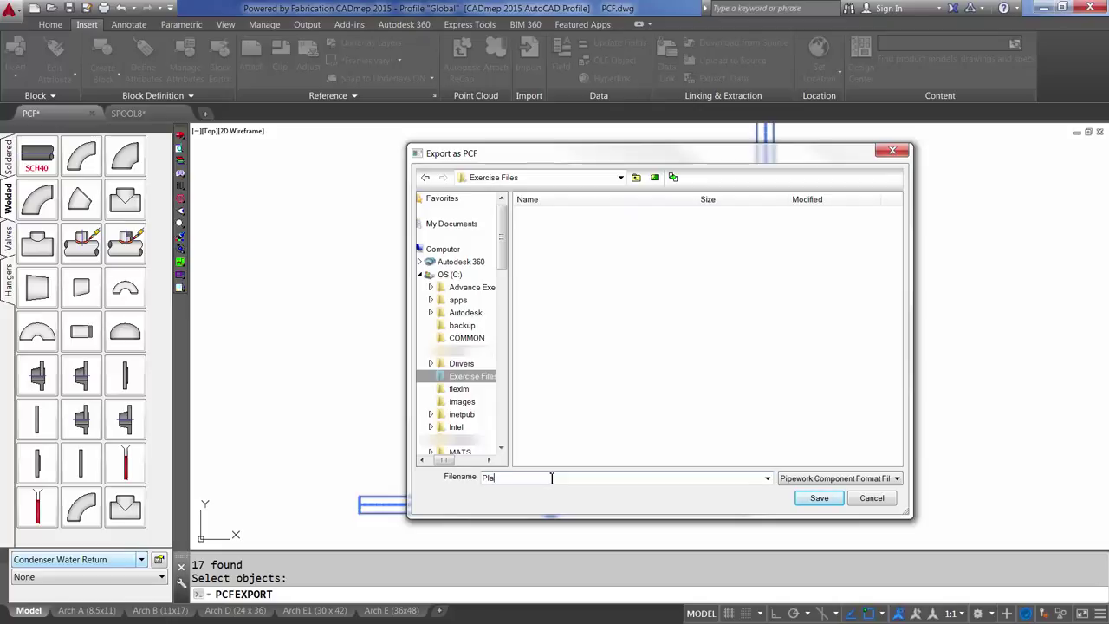
click(818, 498)
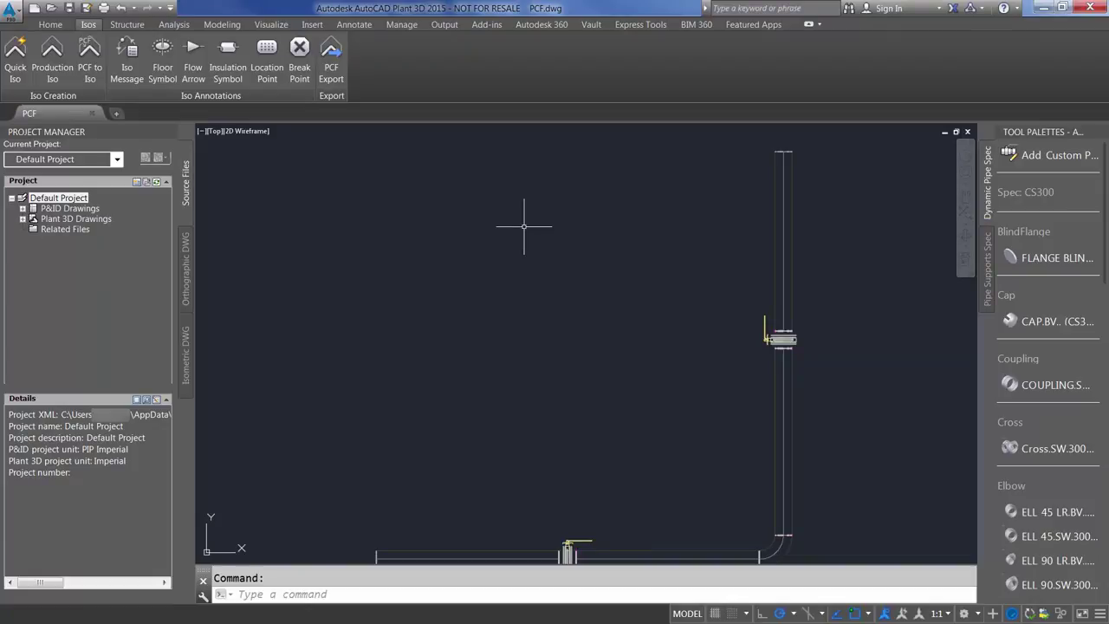
In PCF to Iso, choose Spool_ANSI-B iso type and the Spool output folder.
click(103, 77)
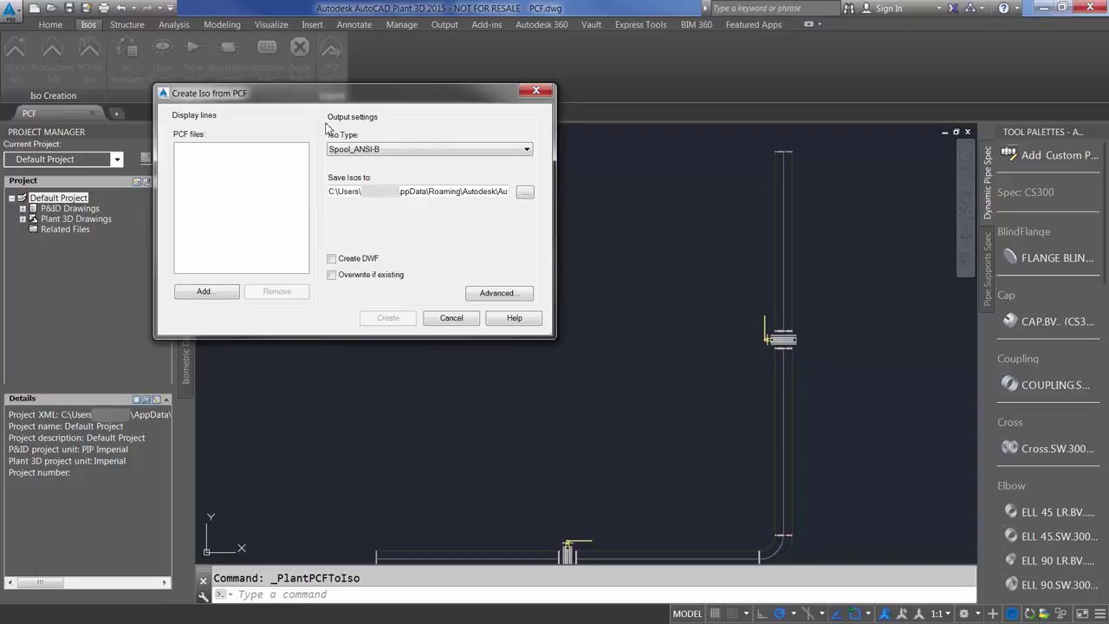
click(525, 150)
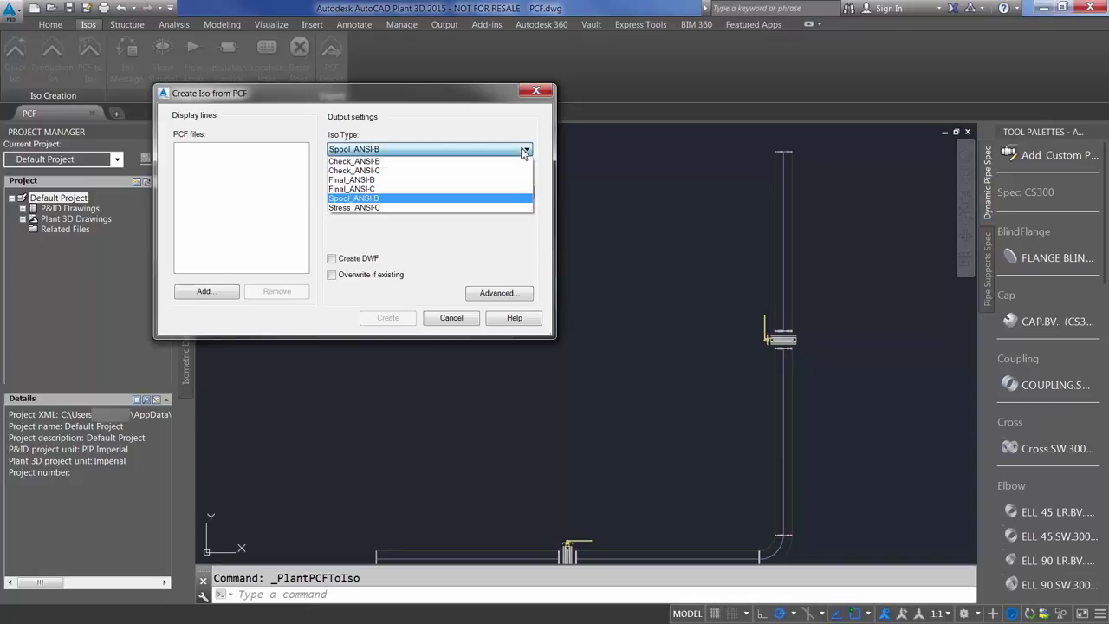
click(413, 199)
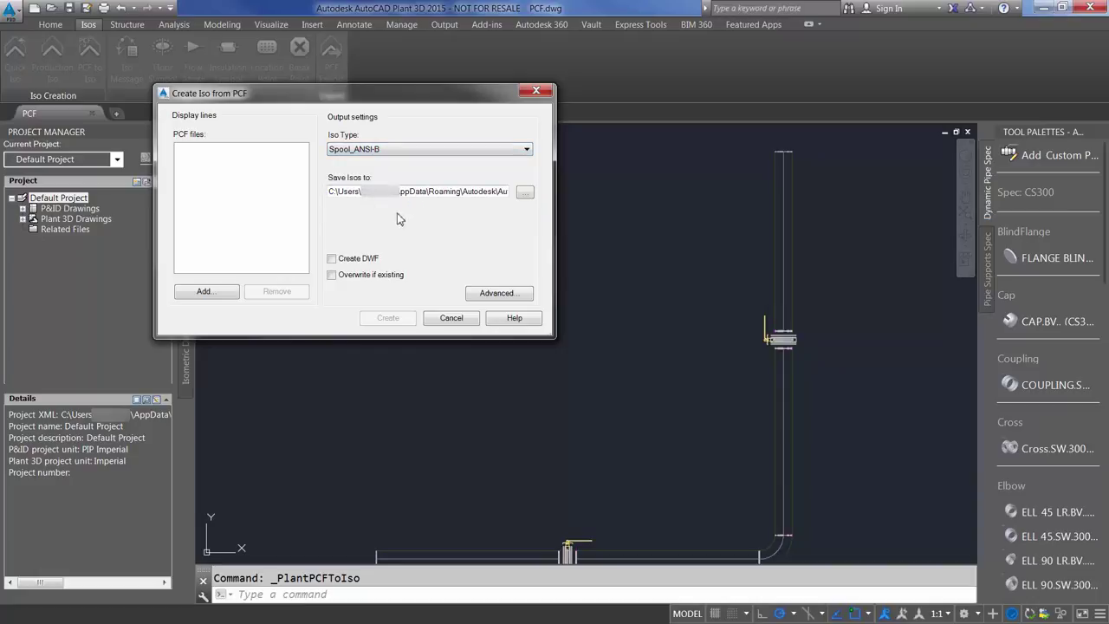
click(525, 193)
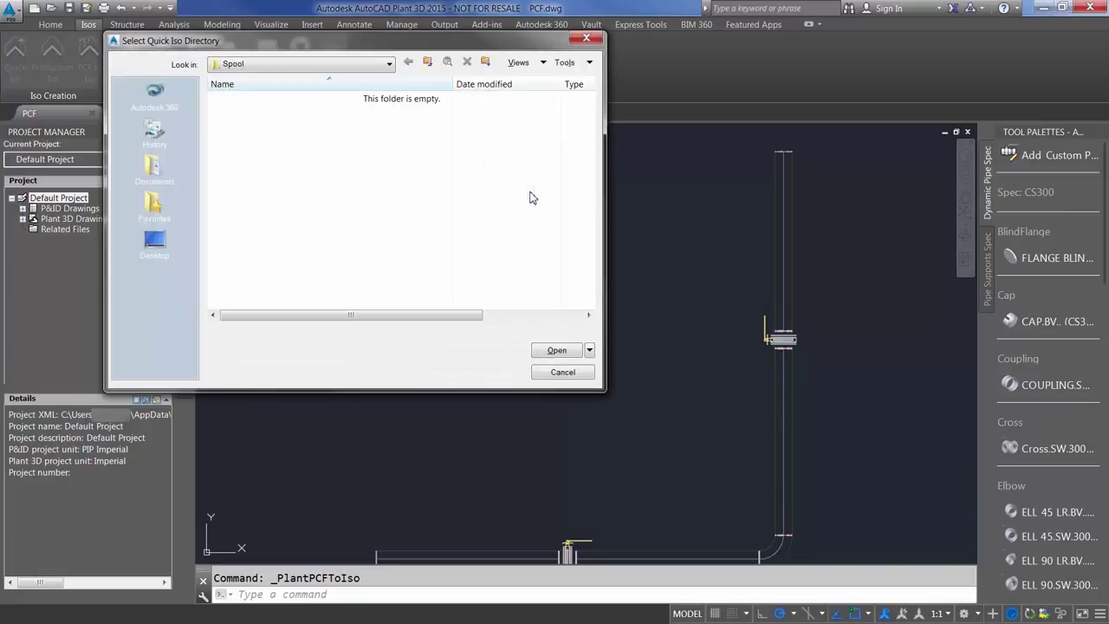
click(389, 64)
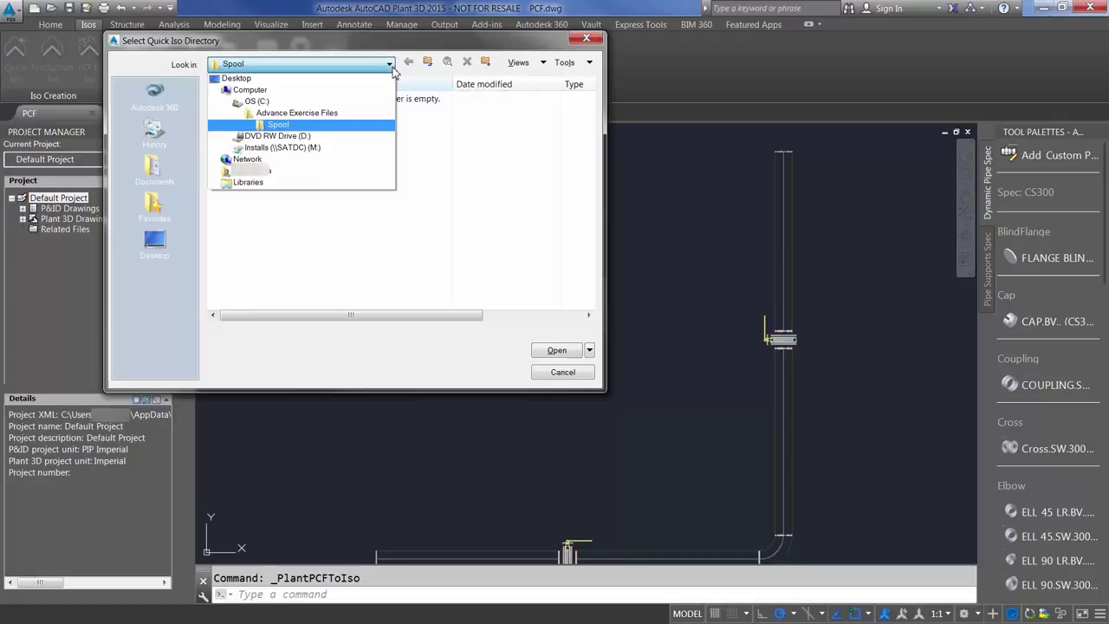
click(366, 124)
click(551, 350)
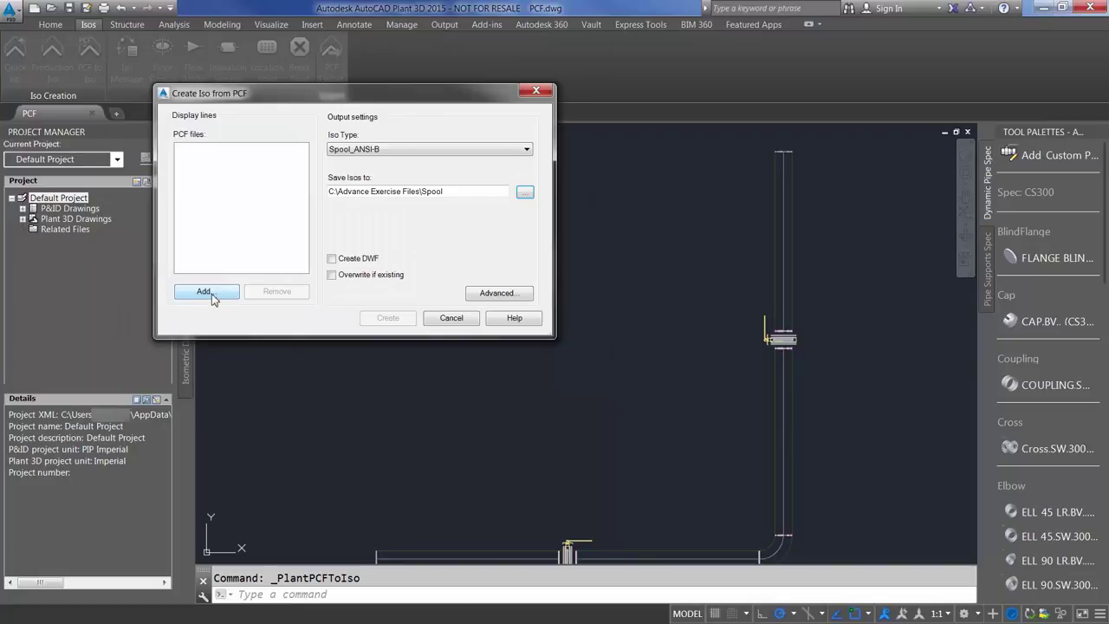
Add Plant.PCF to the conversion list and create the isometrics.
click(206, 292)
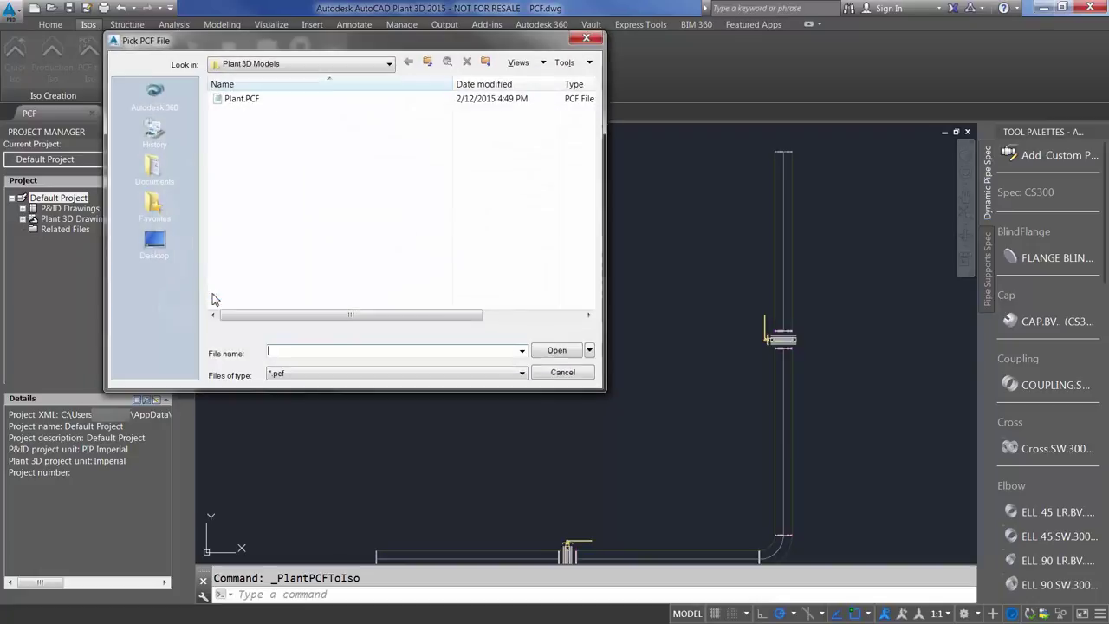
click(247, 99)
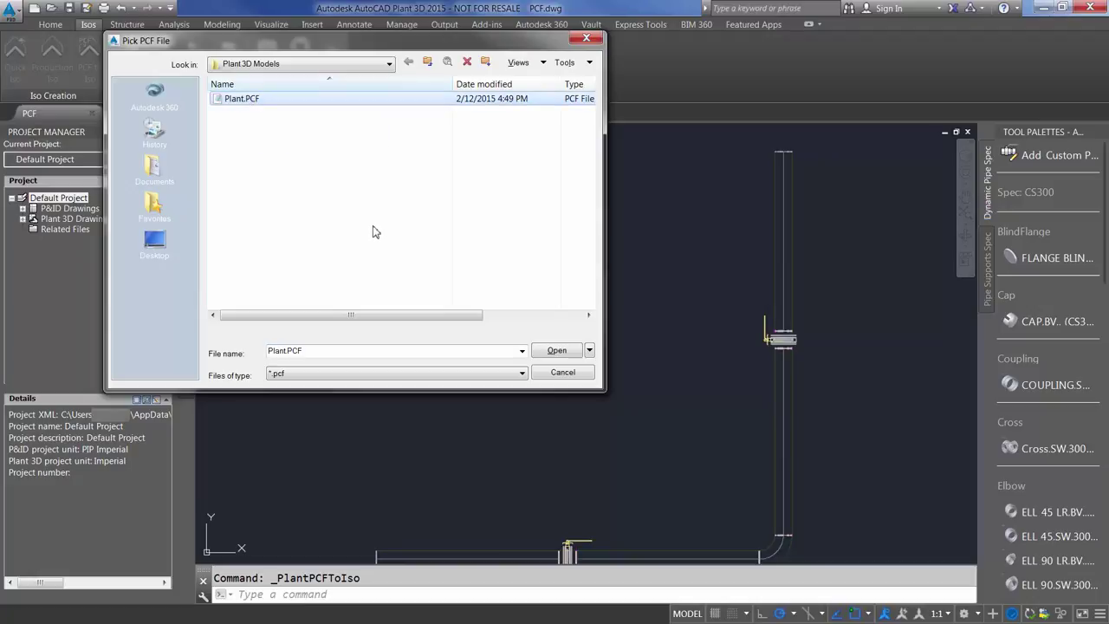
click(553, 351)
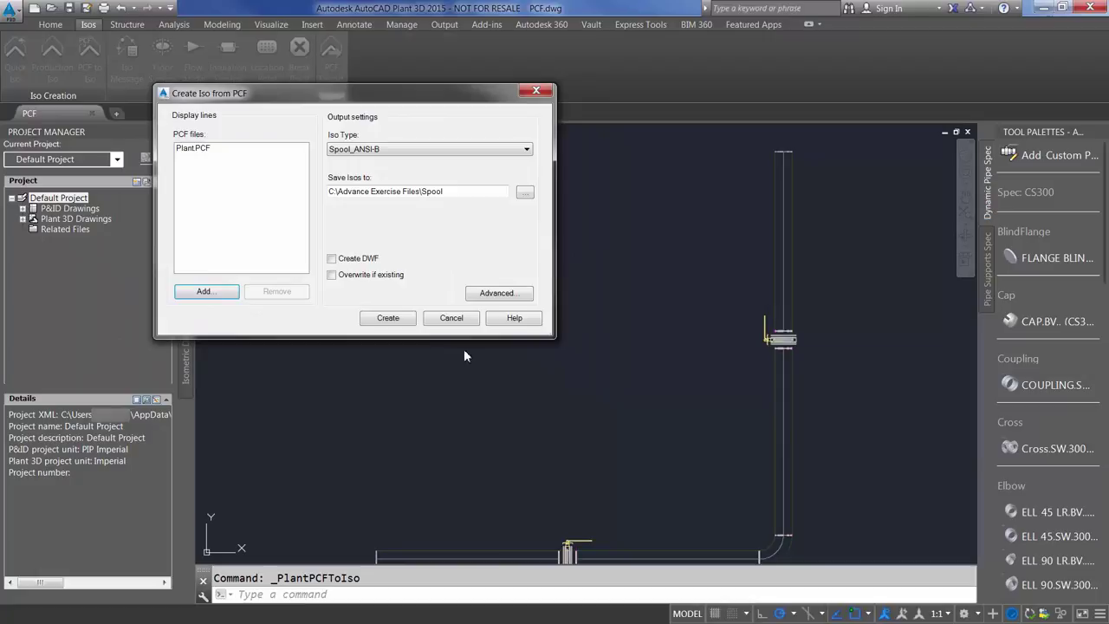
click(387, 318)
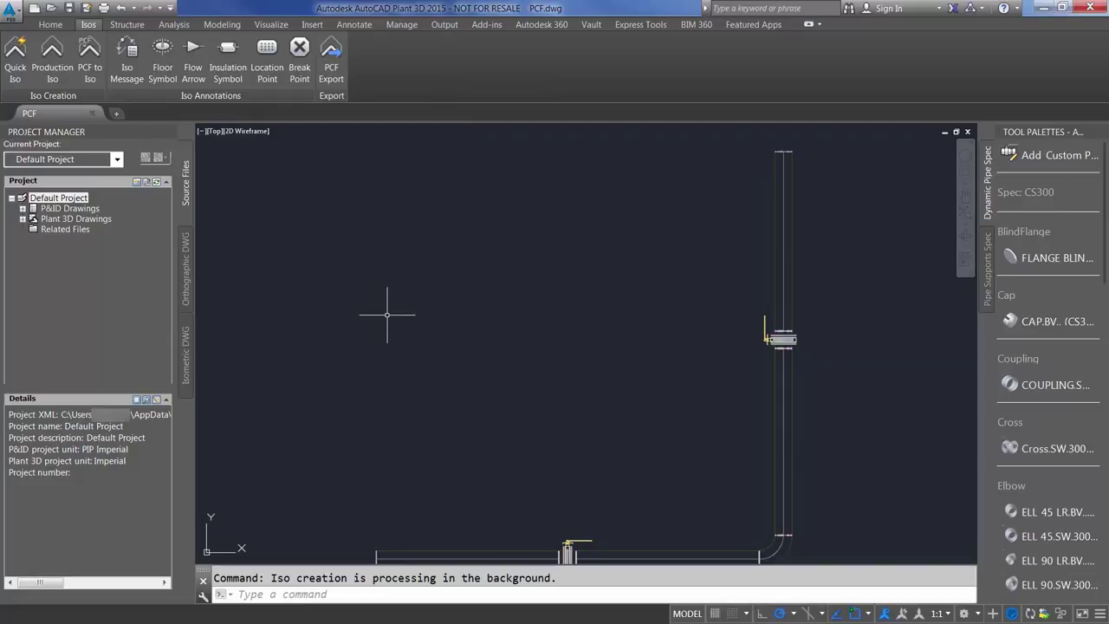
View the C:\Advance Exercise Files\Spool folder with the four SPOOL8 isometric DWGs.
click(969, 504)
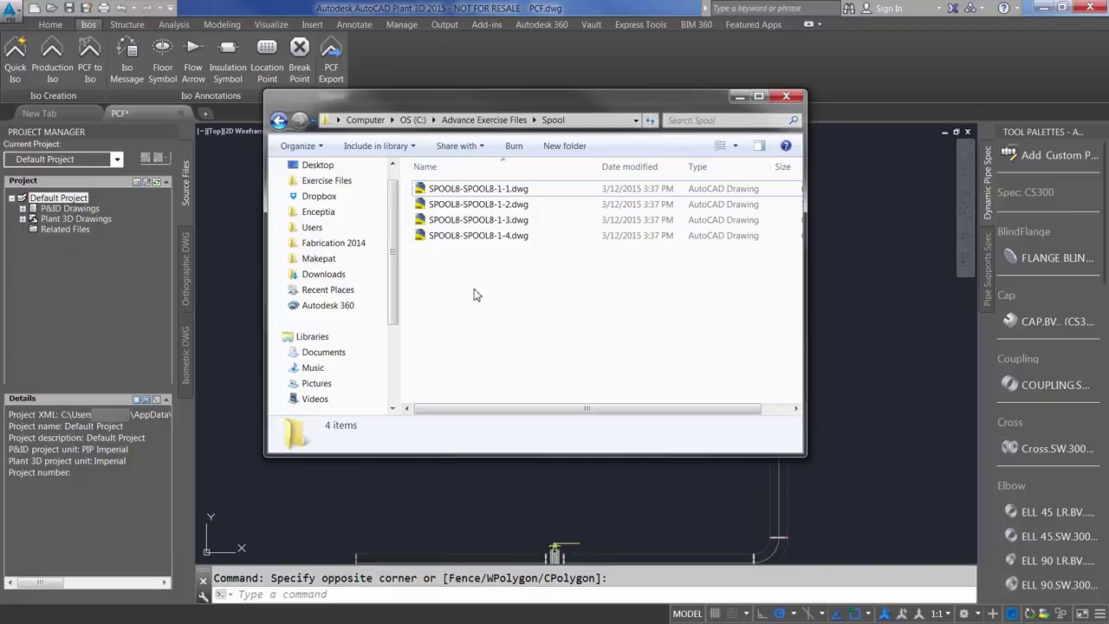
Close Explorer and open SPOOL8-SPOOL8-1-1.dwg from the Spool folder.
click(739, 96)
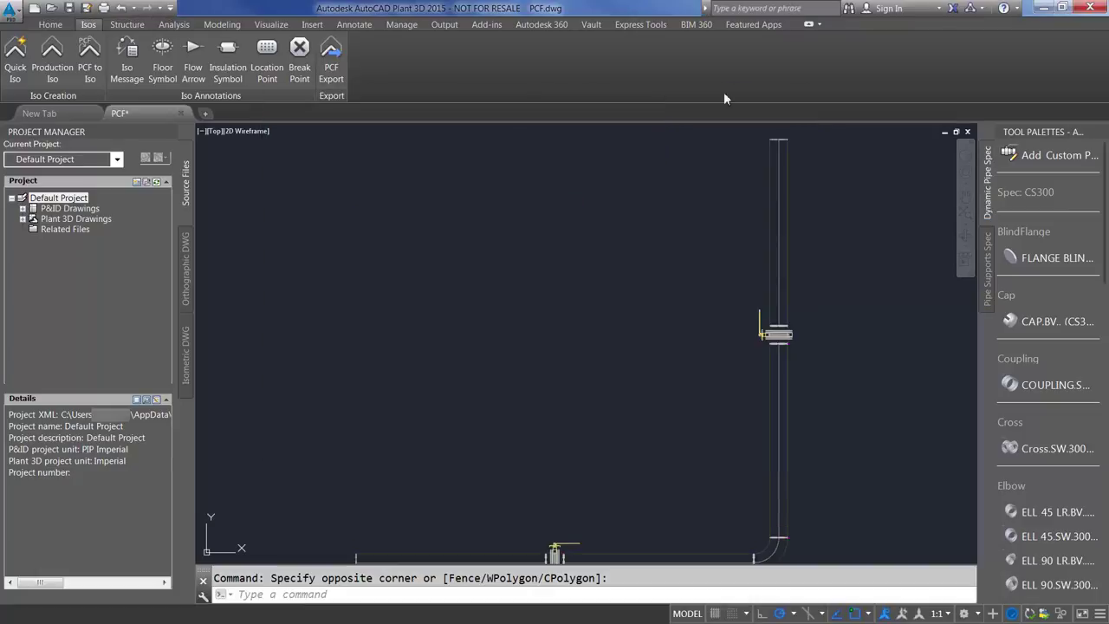
click(12, 12)
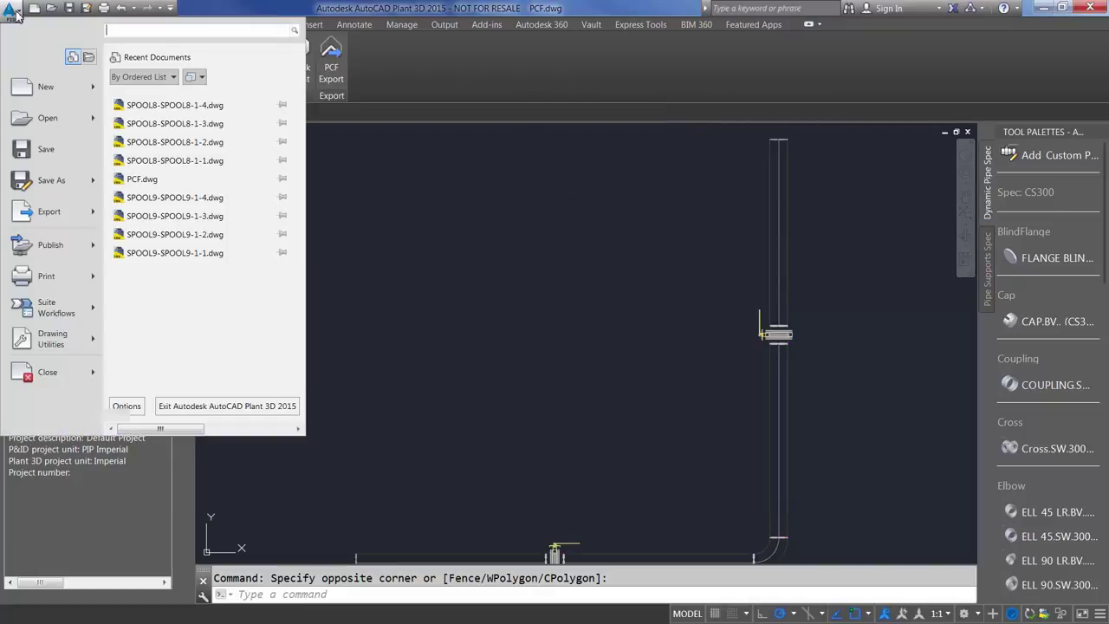
click(40, 119)
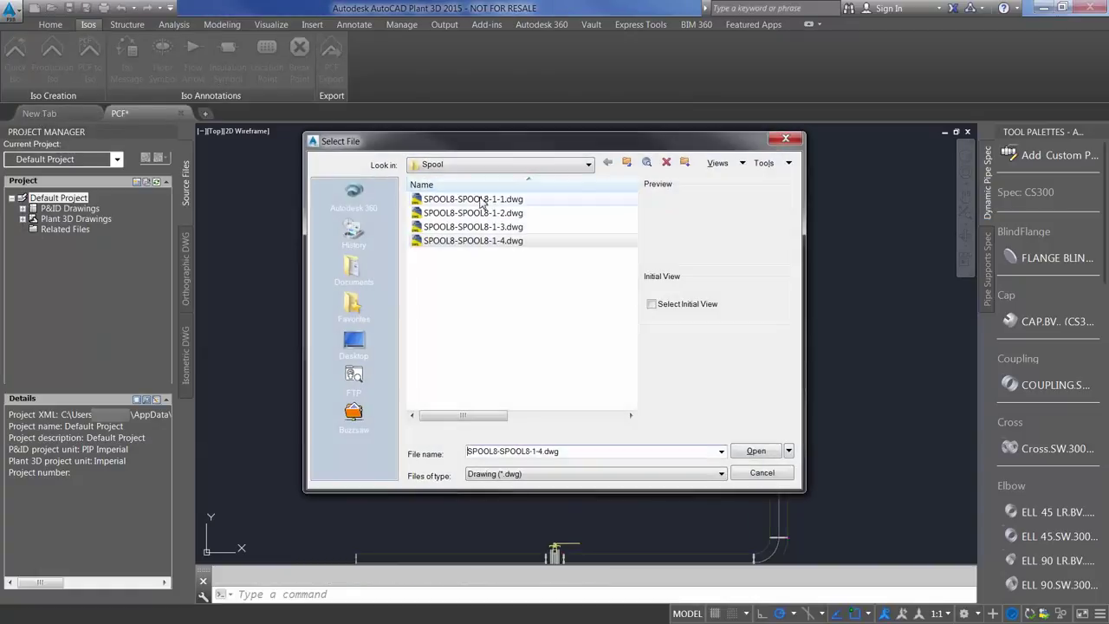
click(482, 200)
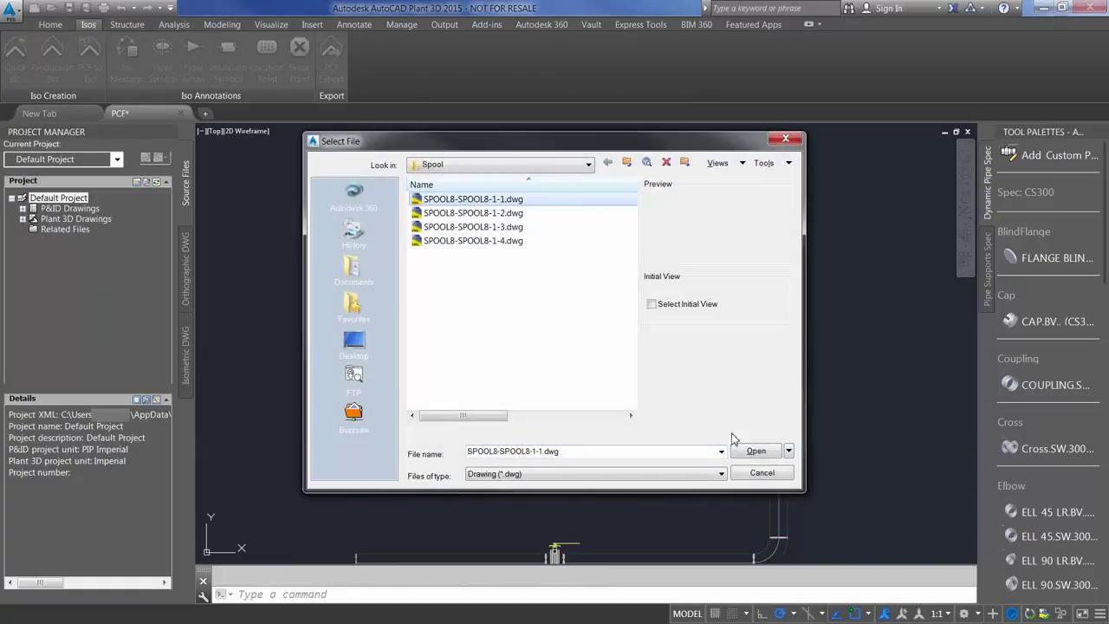
click(755, 451)
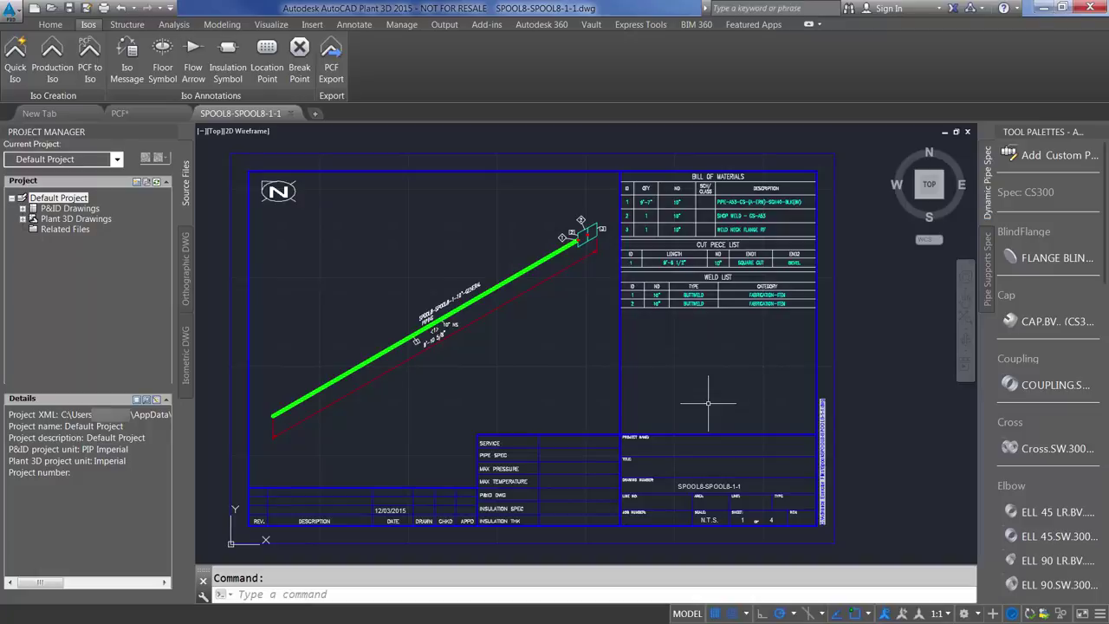
Open SPOOL8-SPOOL8-1-2.dwg, 1-3.dwg and 1-4.dwg from the Spool folder.
click(12, 10)
click(46, 121)
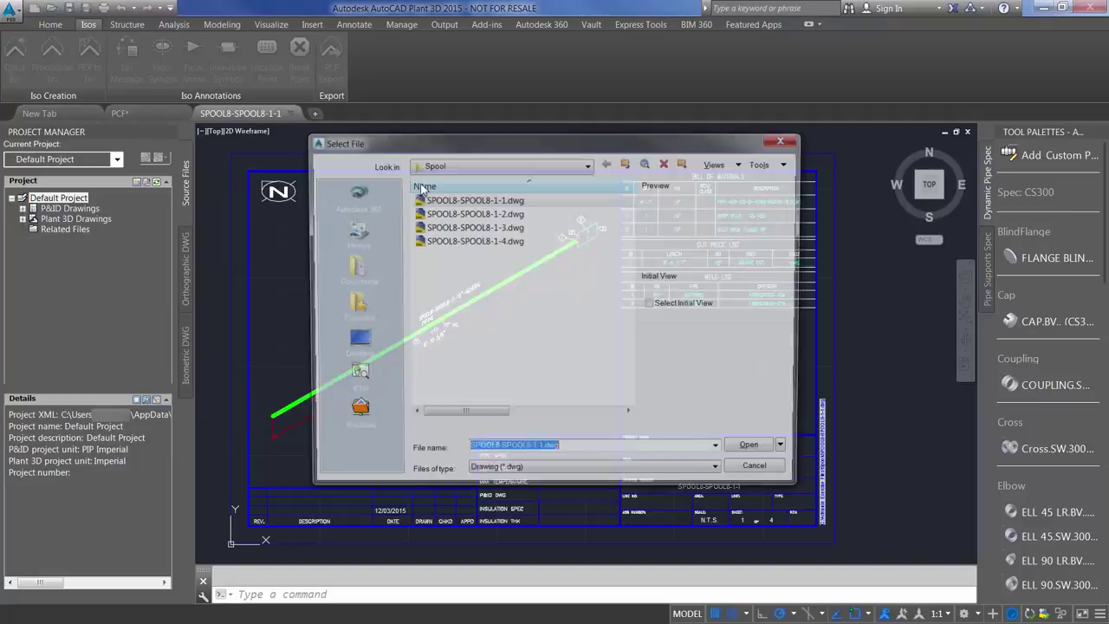
click(473, 212)
click(753, 452)
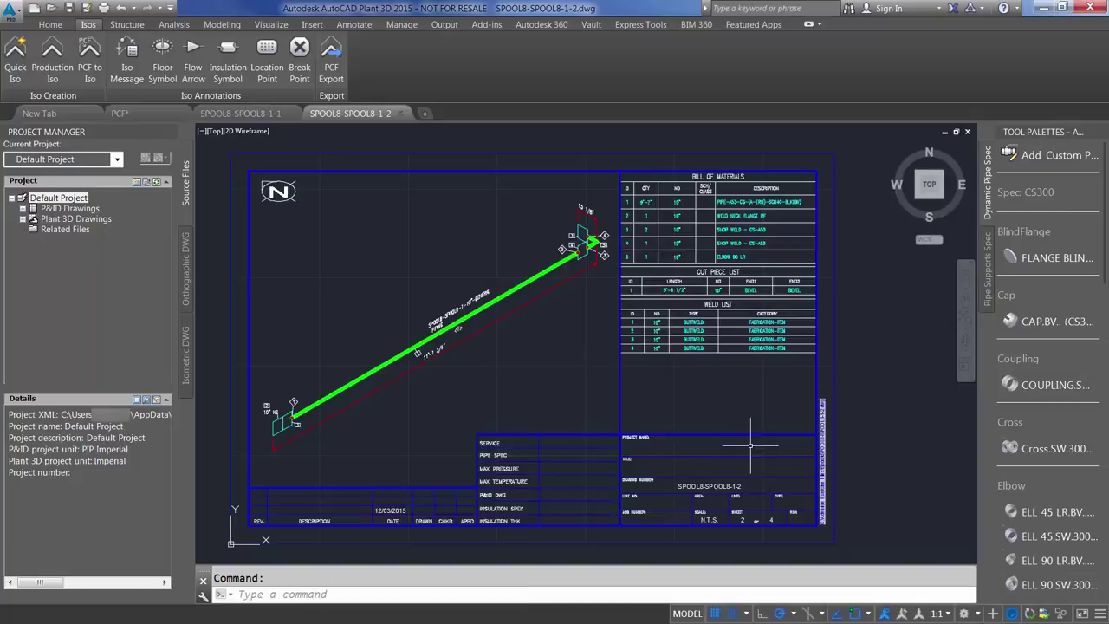
click(11, 11)
click(45, 117)
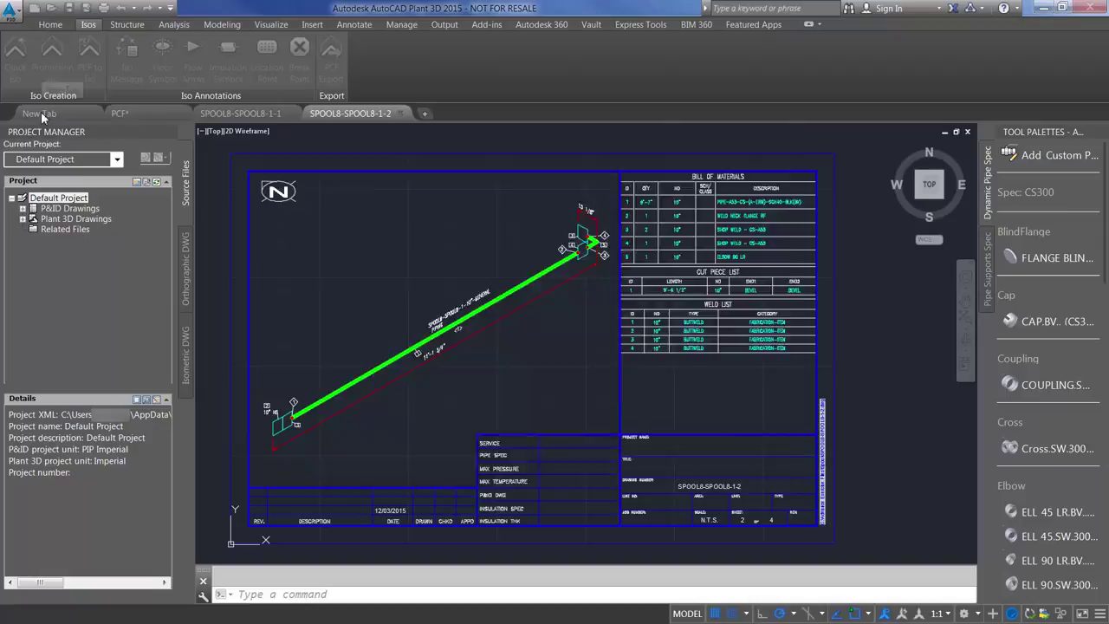
click(428, 229)
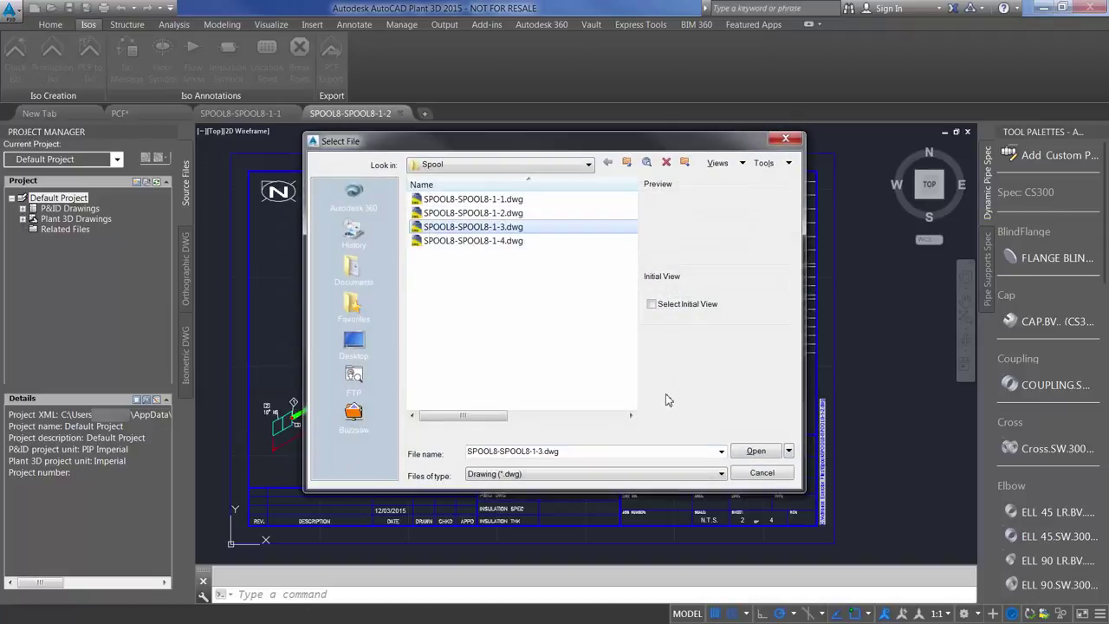
click(754, 450)
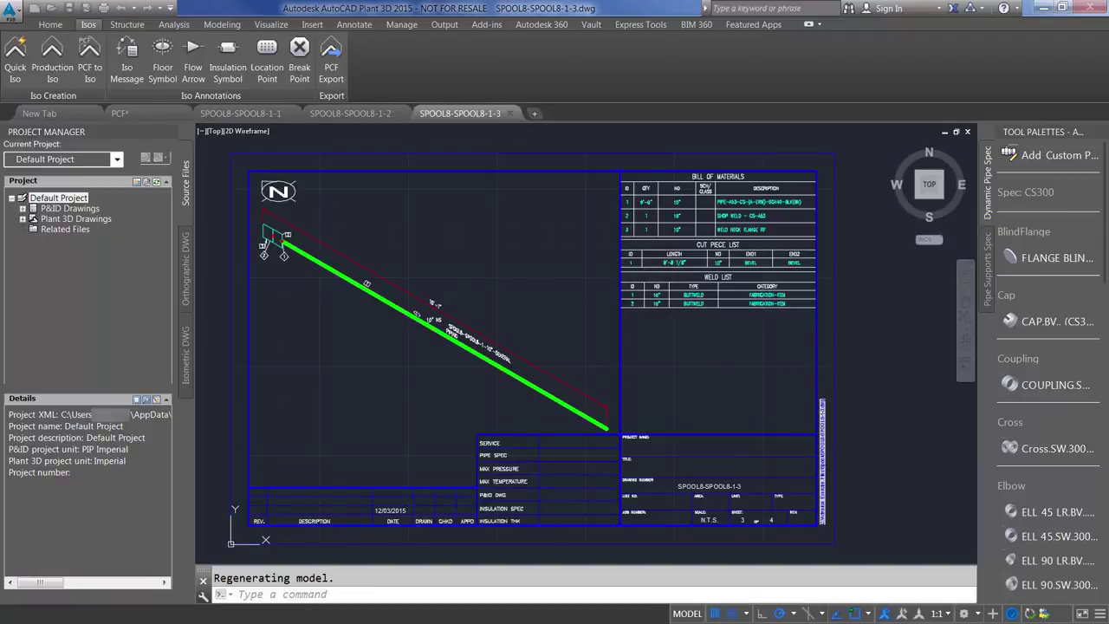
click(16, 19)
click(46, 114)
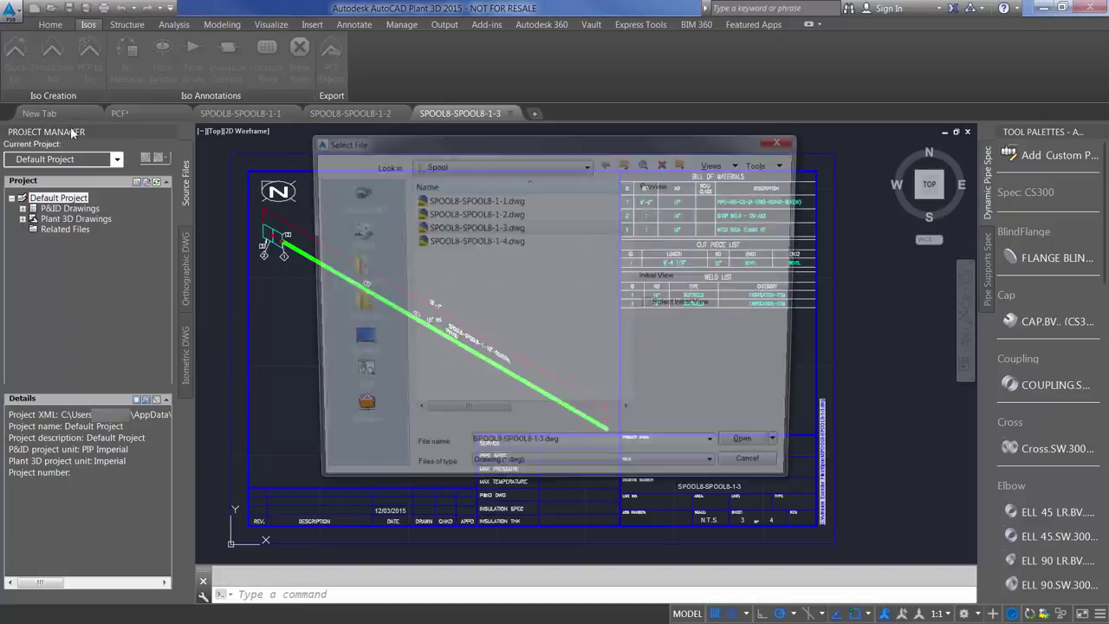
click(438, 245)
click(754, 450)
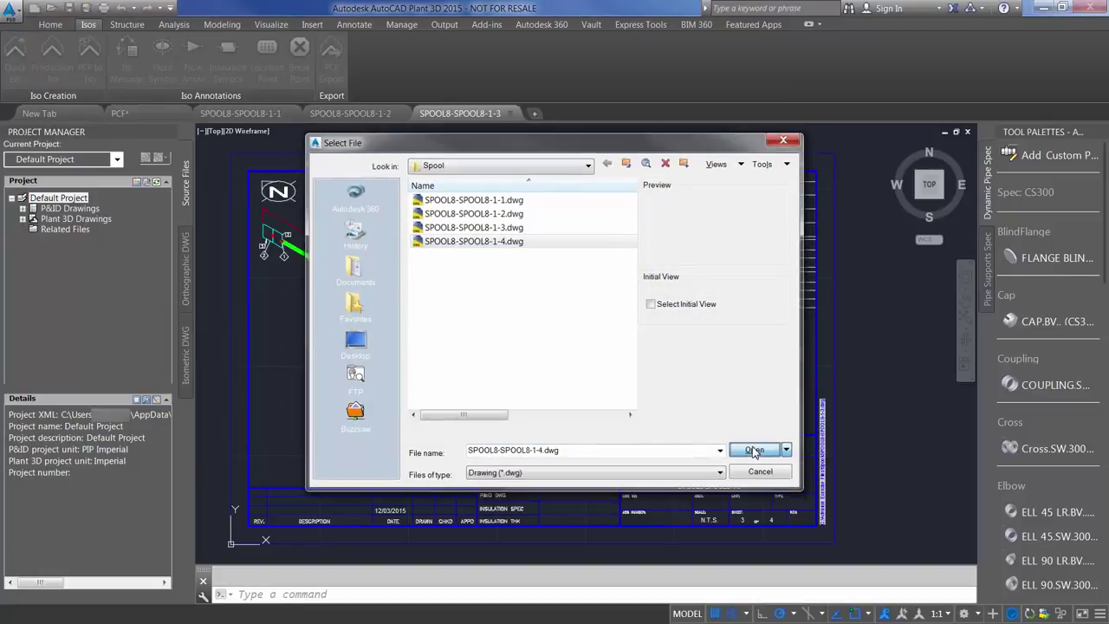